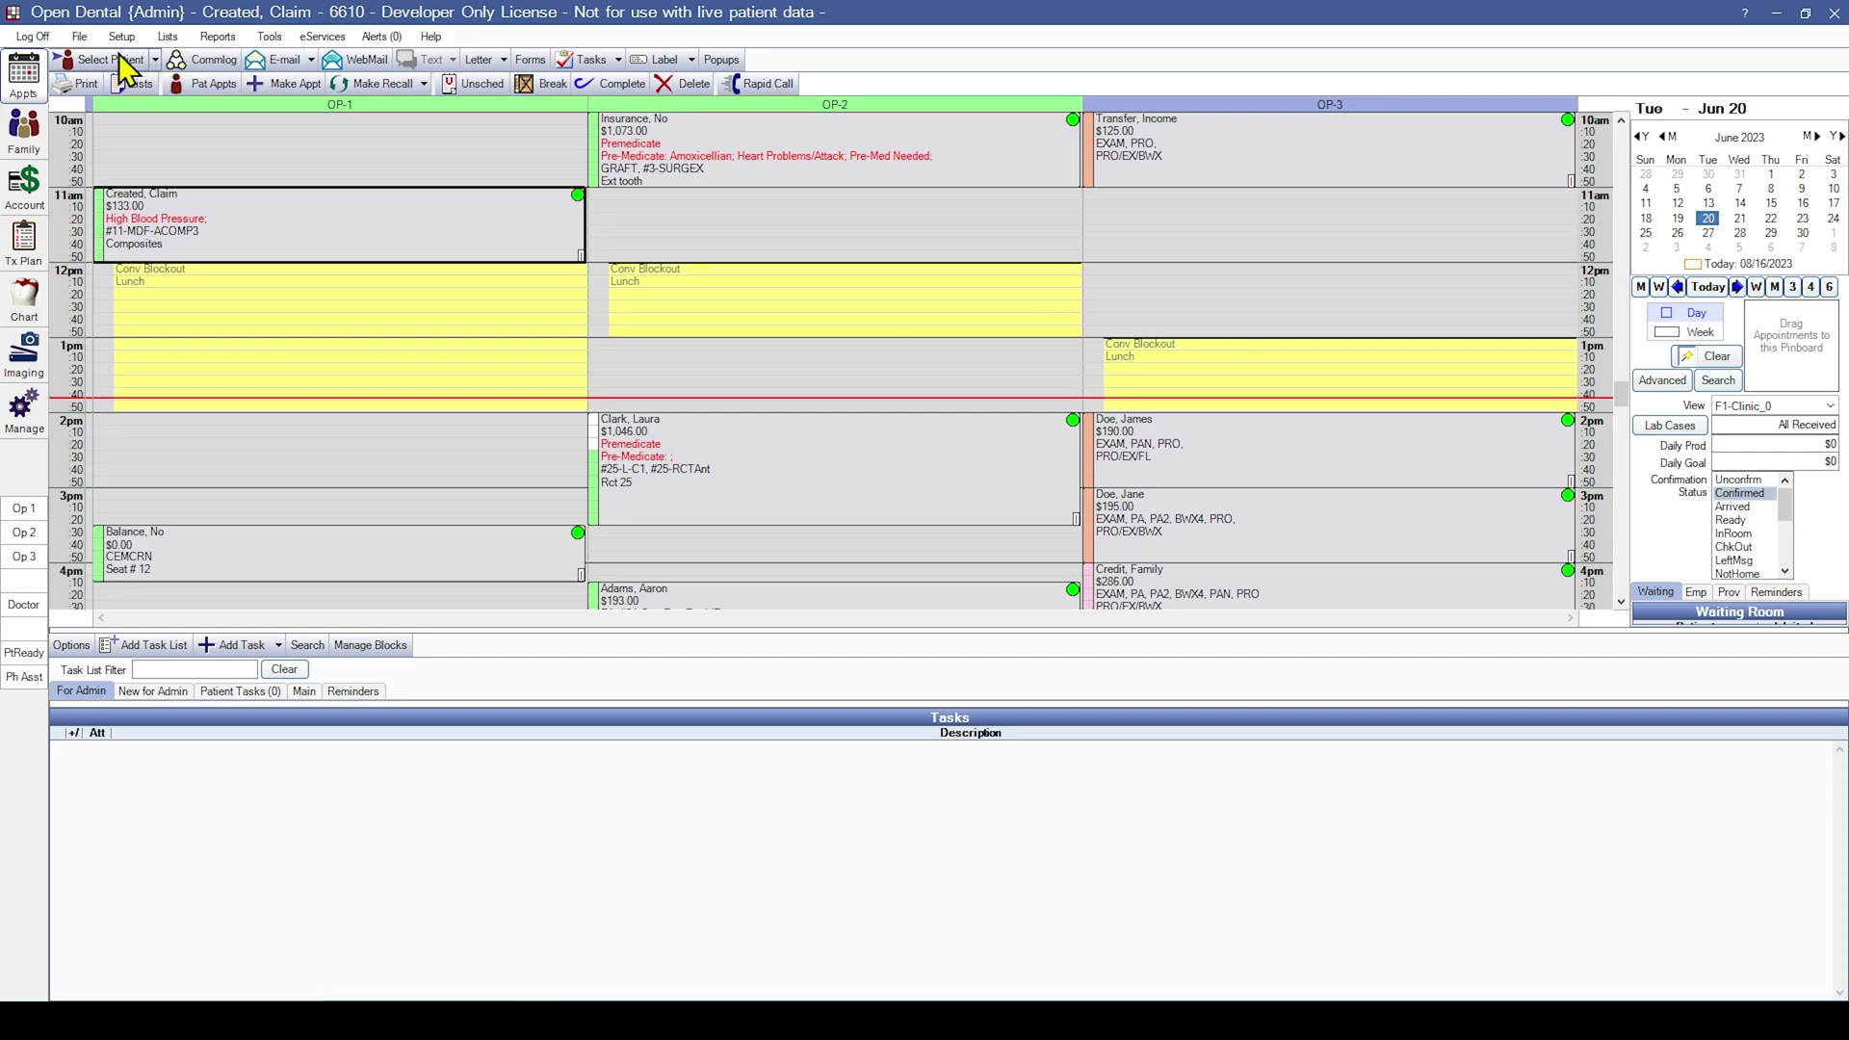
# Find the patient by last name, select the matching record, and show that patient's account ledger.
pyautogui.click(118, 57)
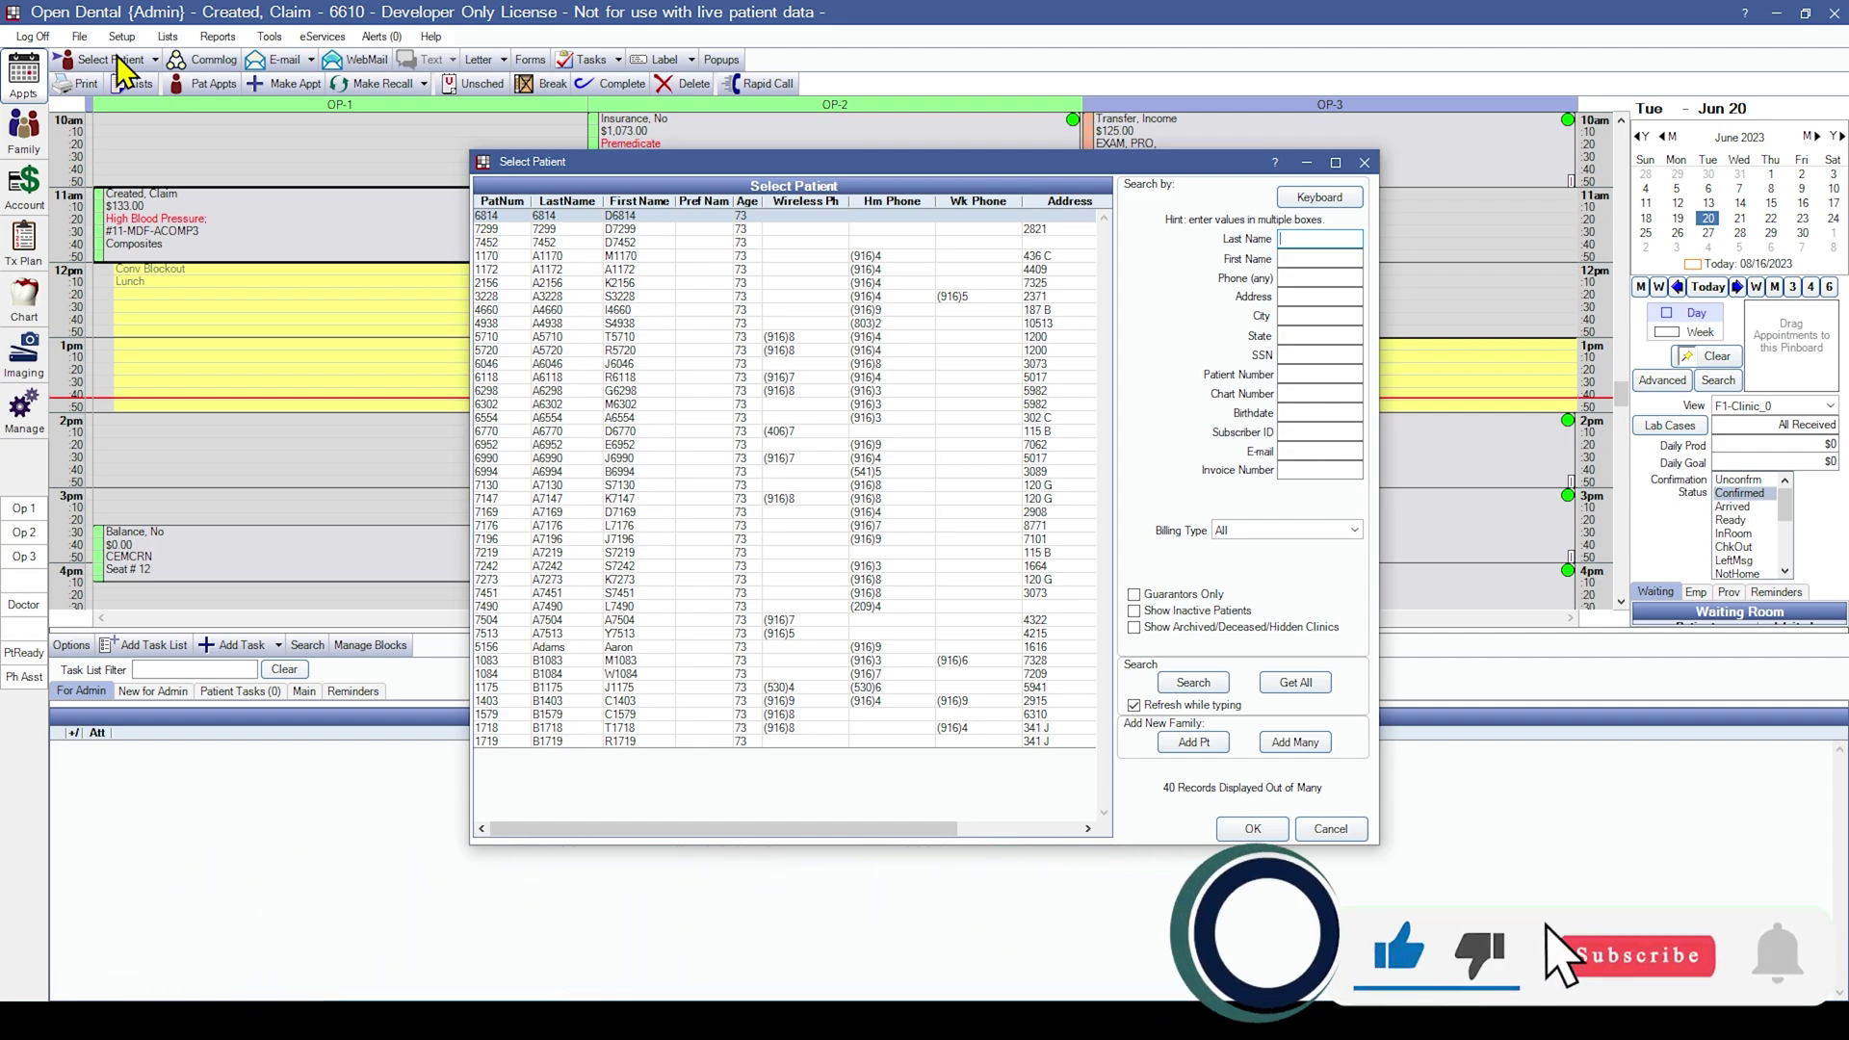
pyautogui.write('Clark')
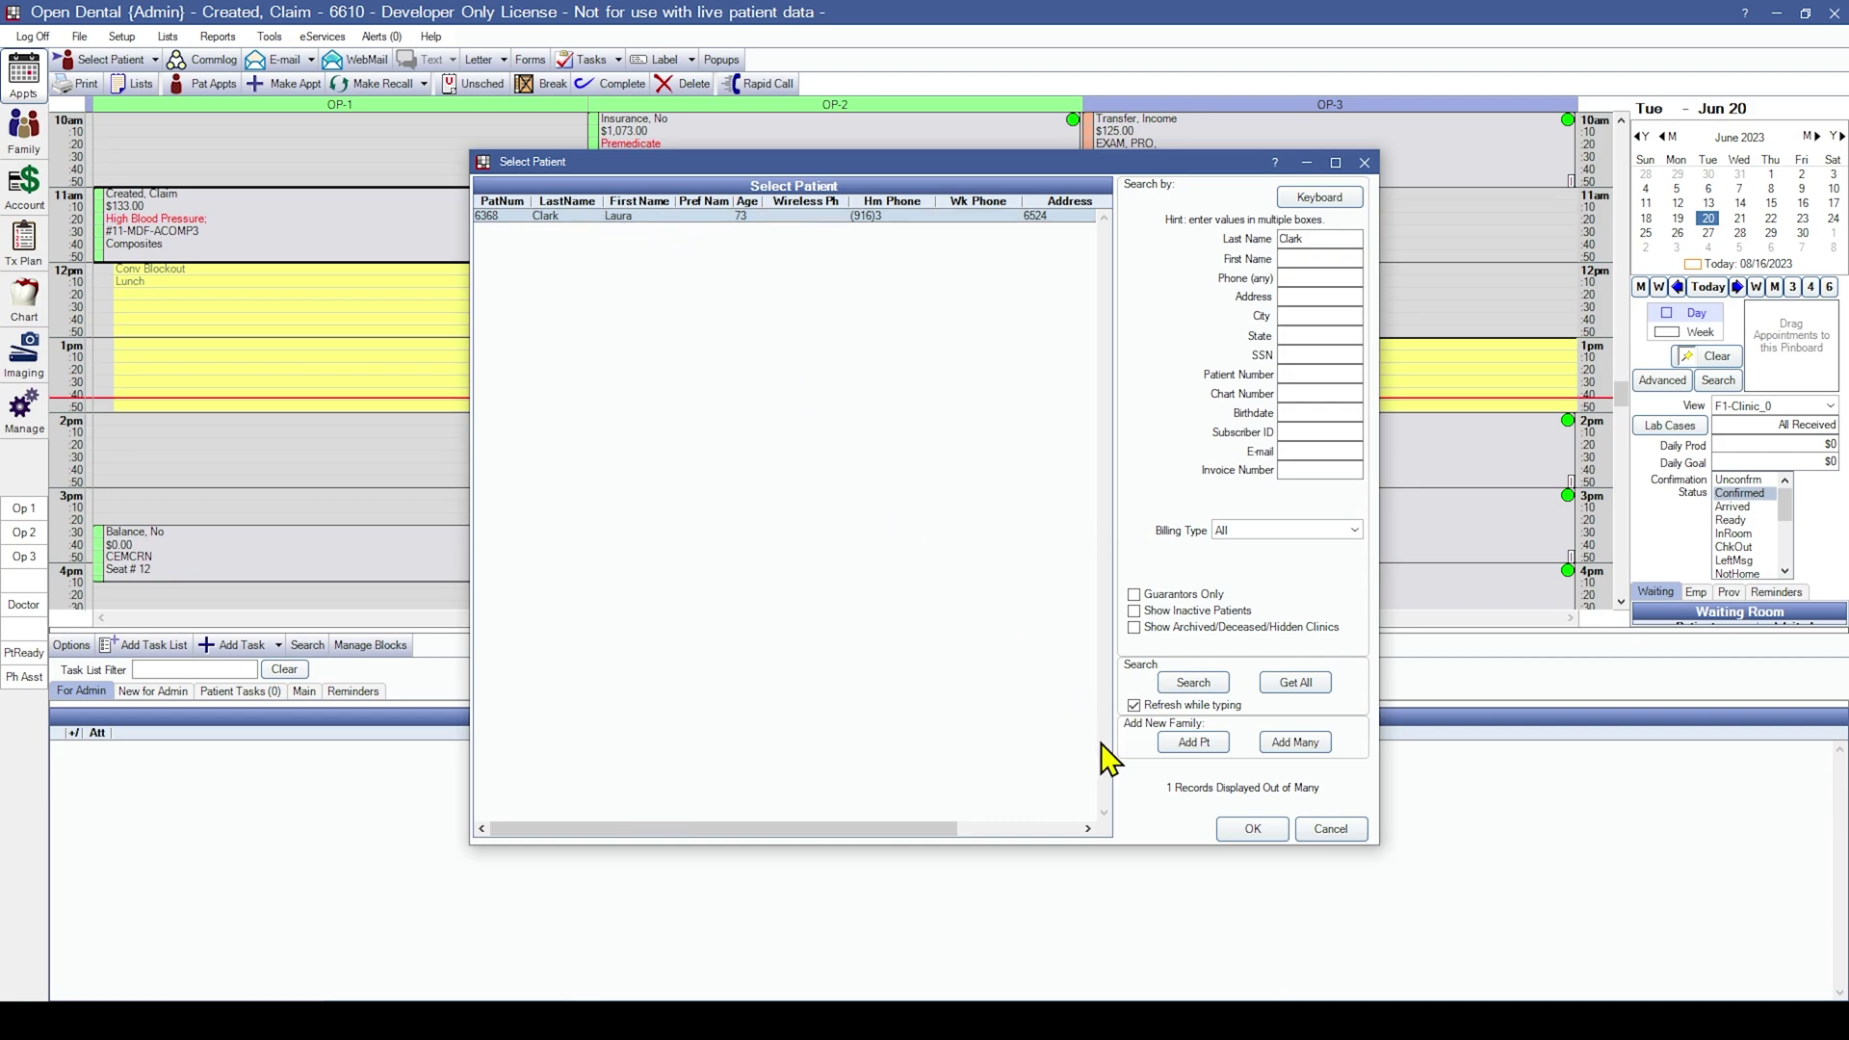
pyautogui.click(1252, 830)
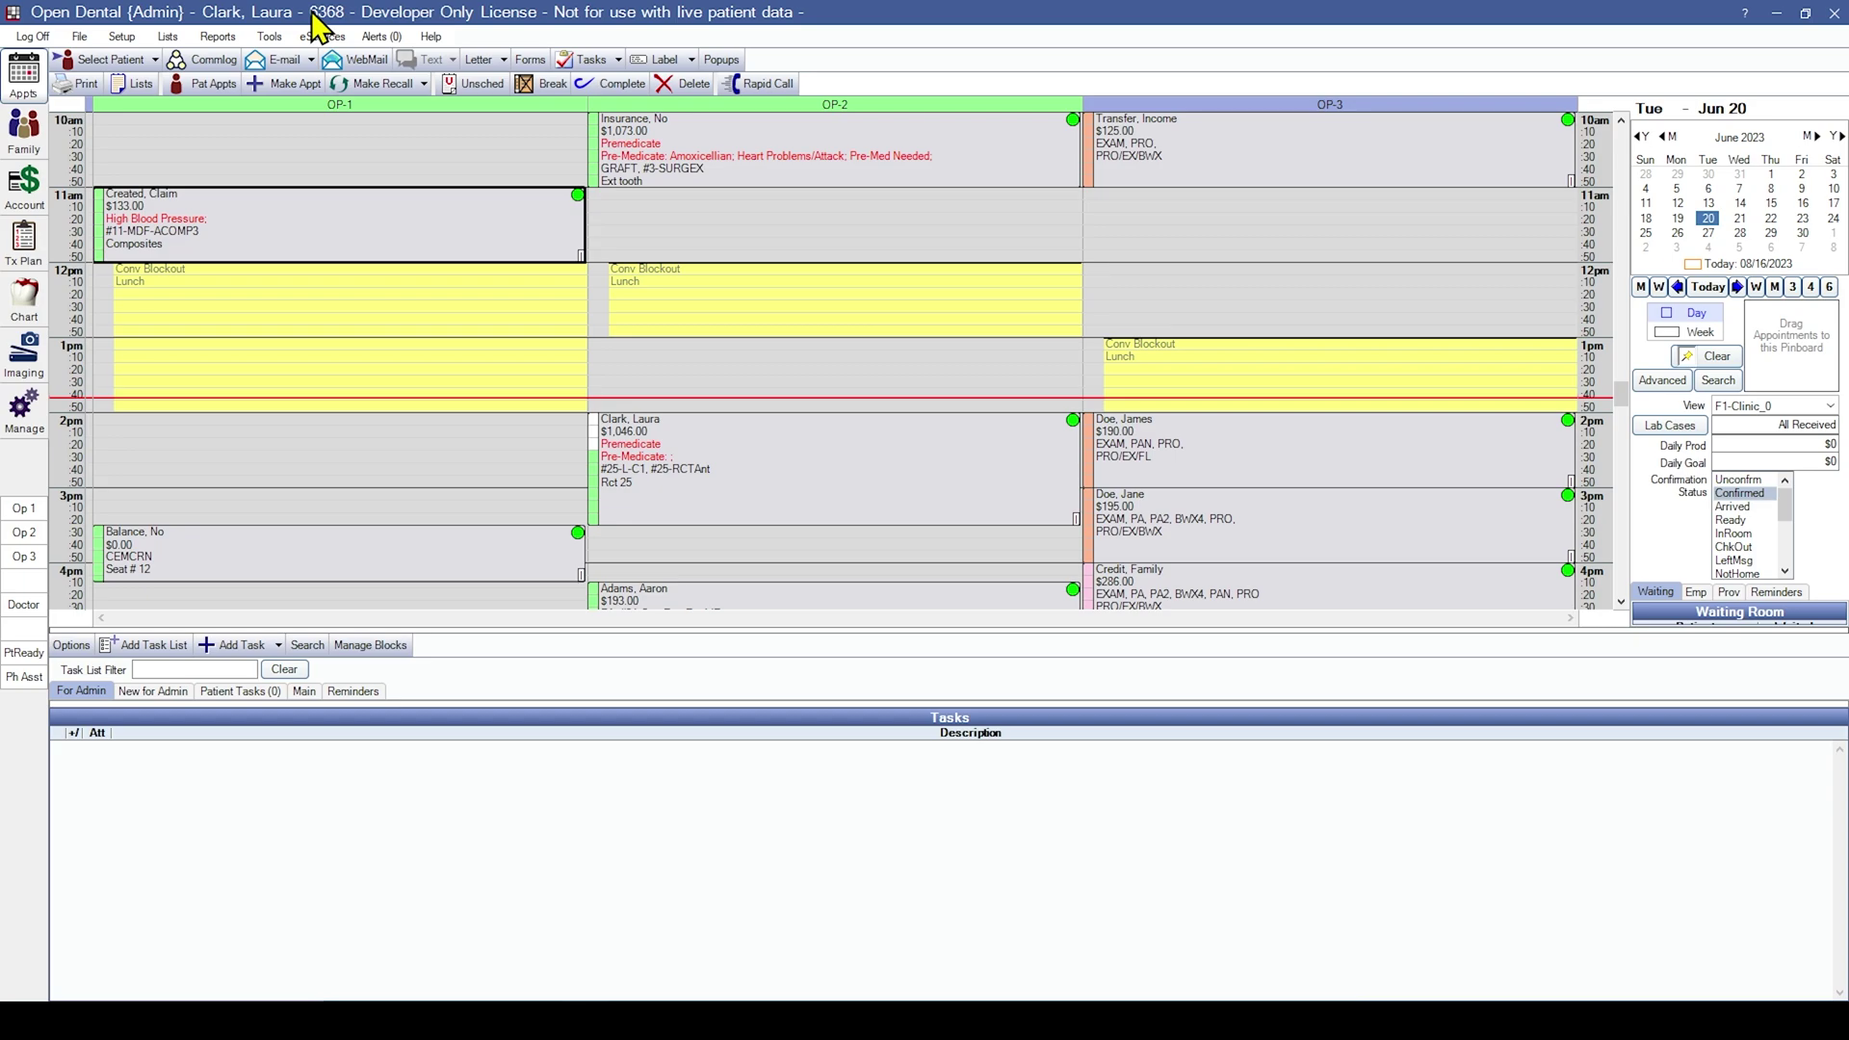
pyautogui.click(23, 188)
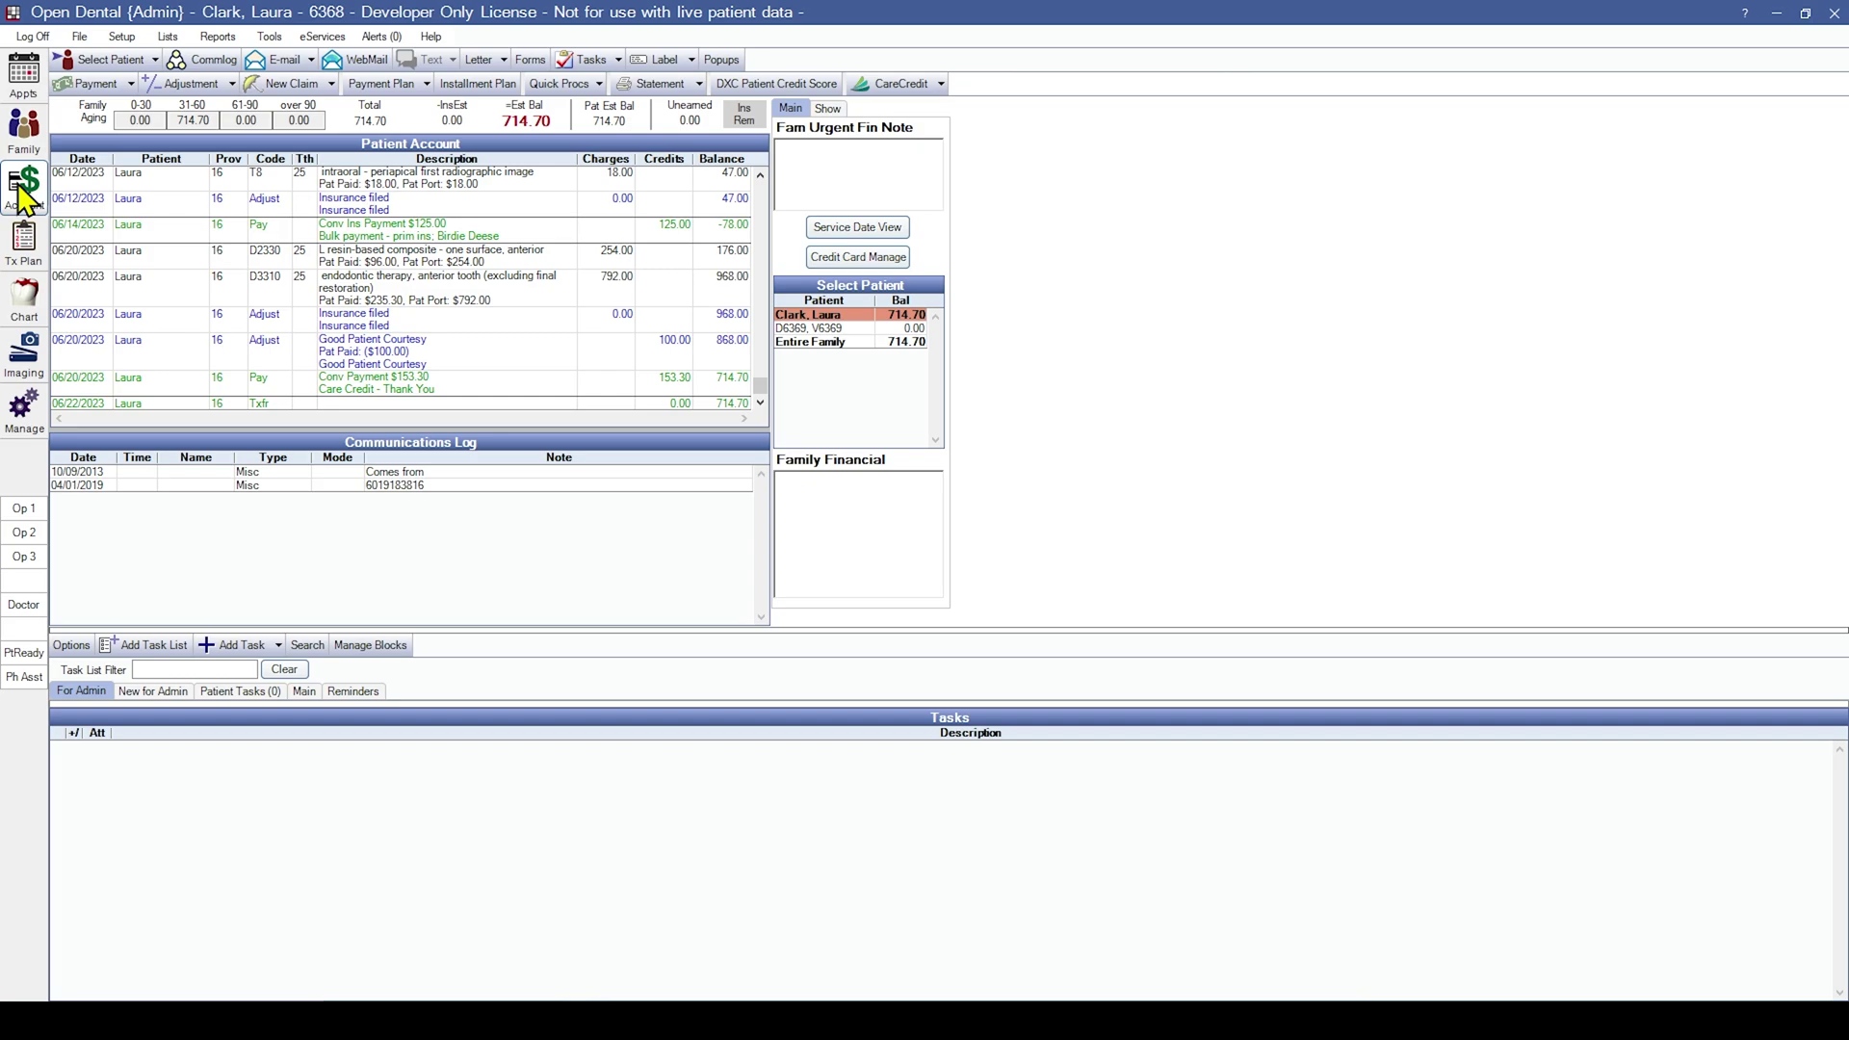
# Create a new insurance claim for the D2330 and D3310 procedures on tooth 25 dated 06/20/2023.
pyautogui.click(421, 257)
pyautogui.keyDown('ctrl'); pyautogui.click(477, 293); pyautogui.keyUp('ctrl')
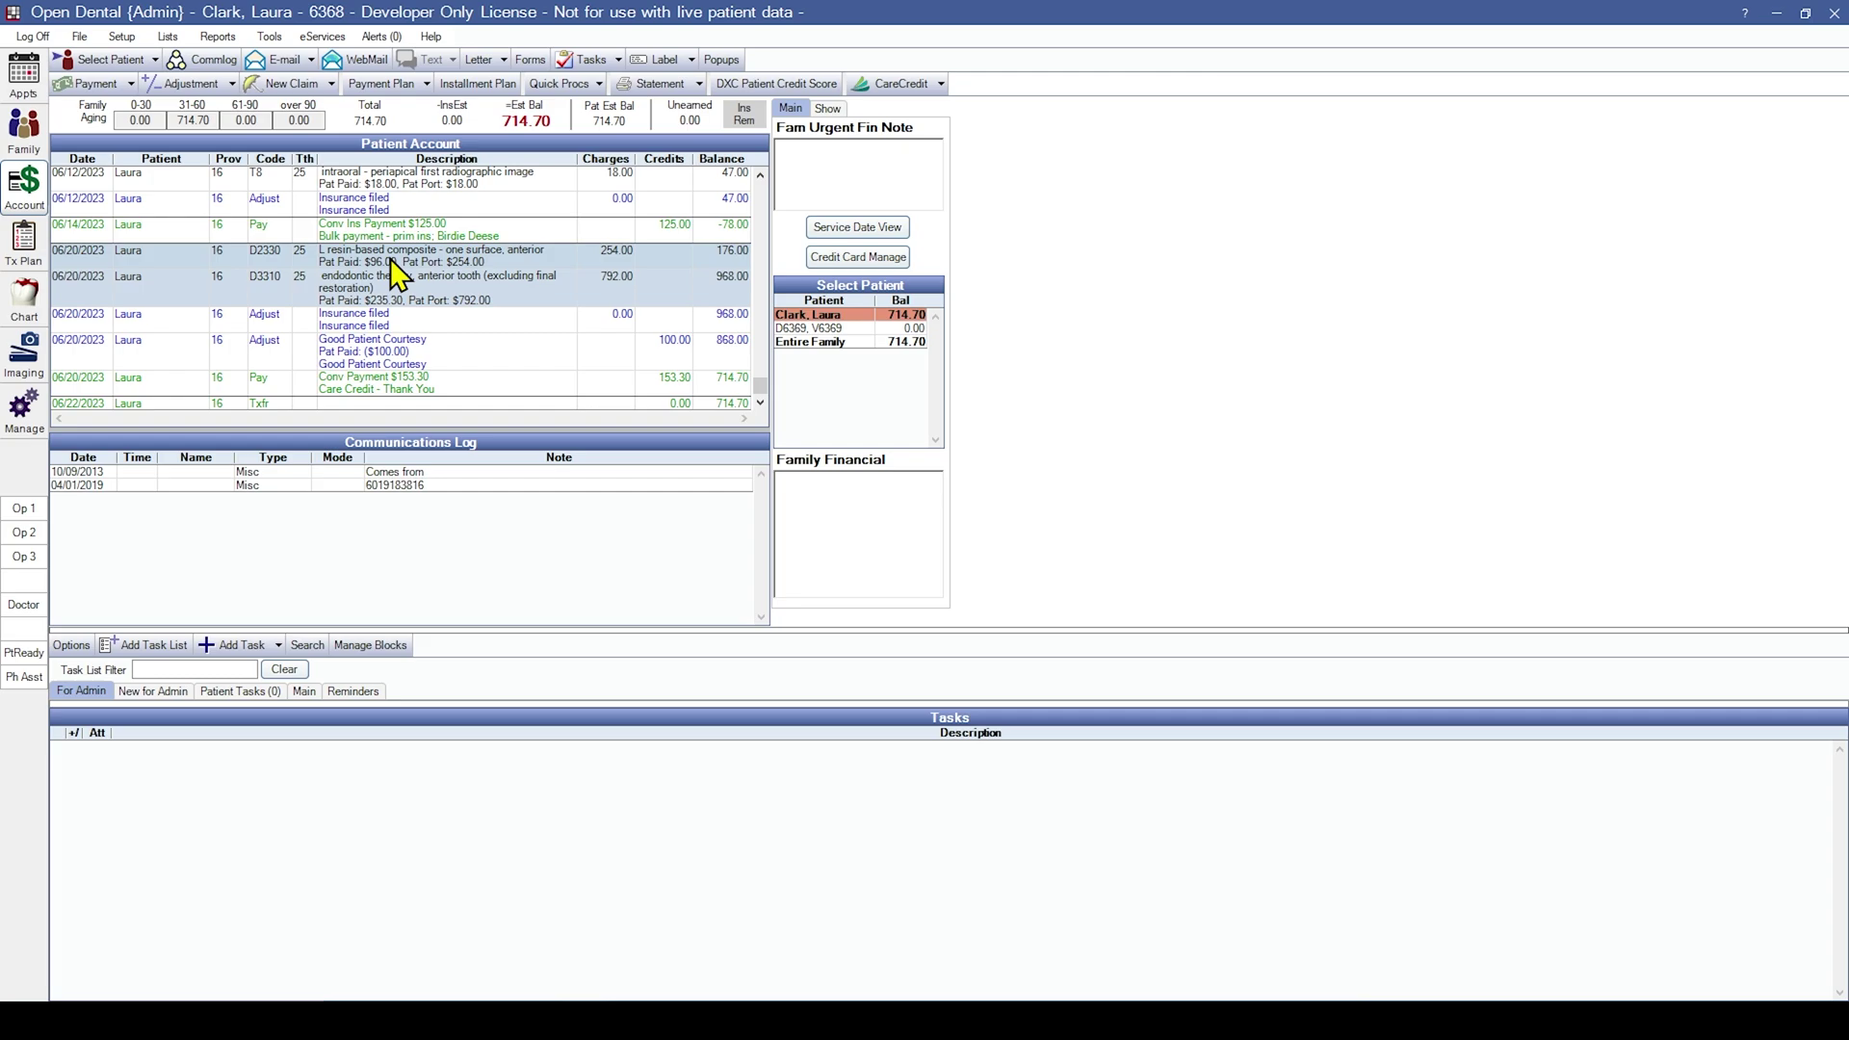
pyautogui.click(462, 301)
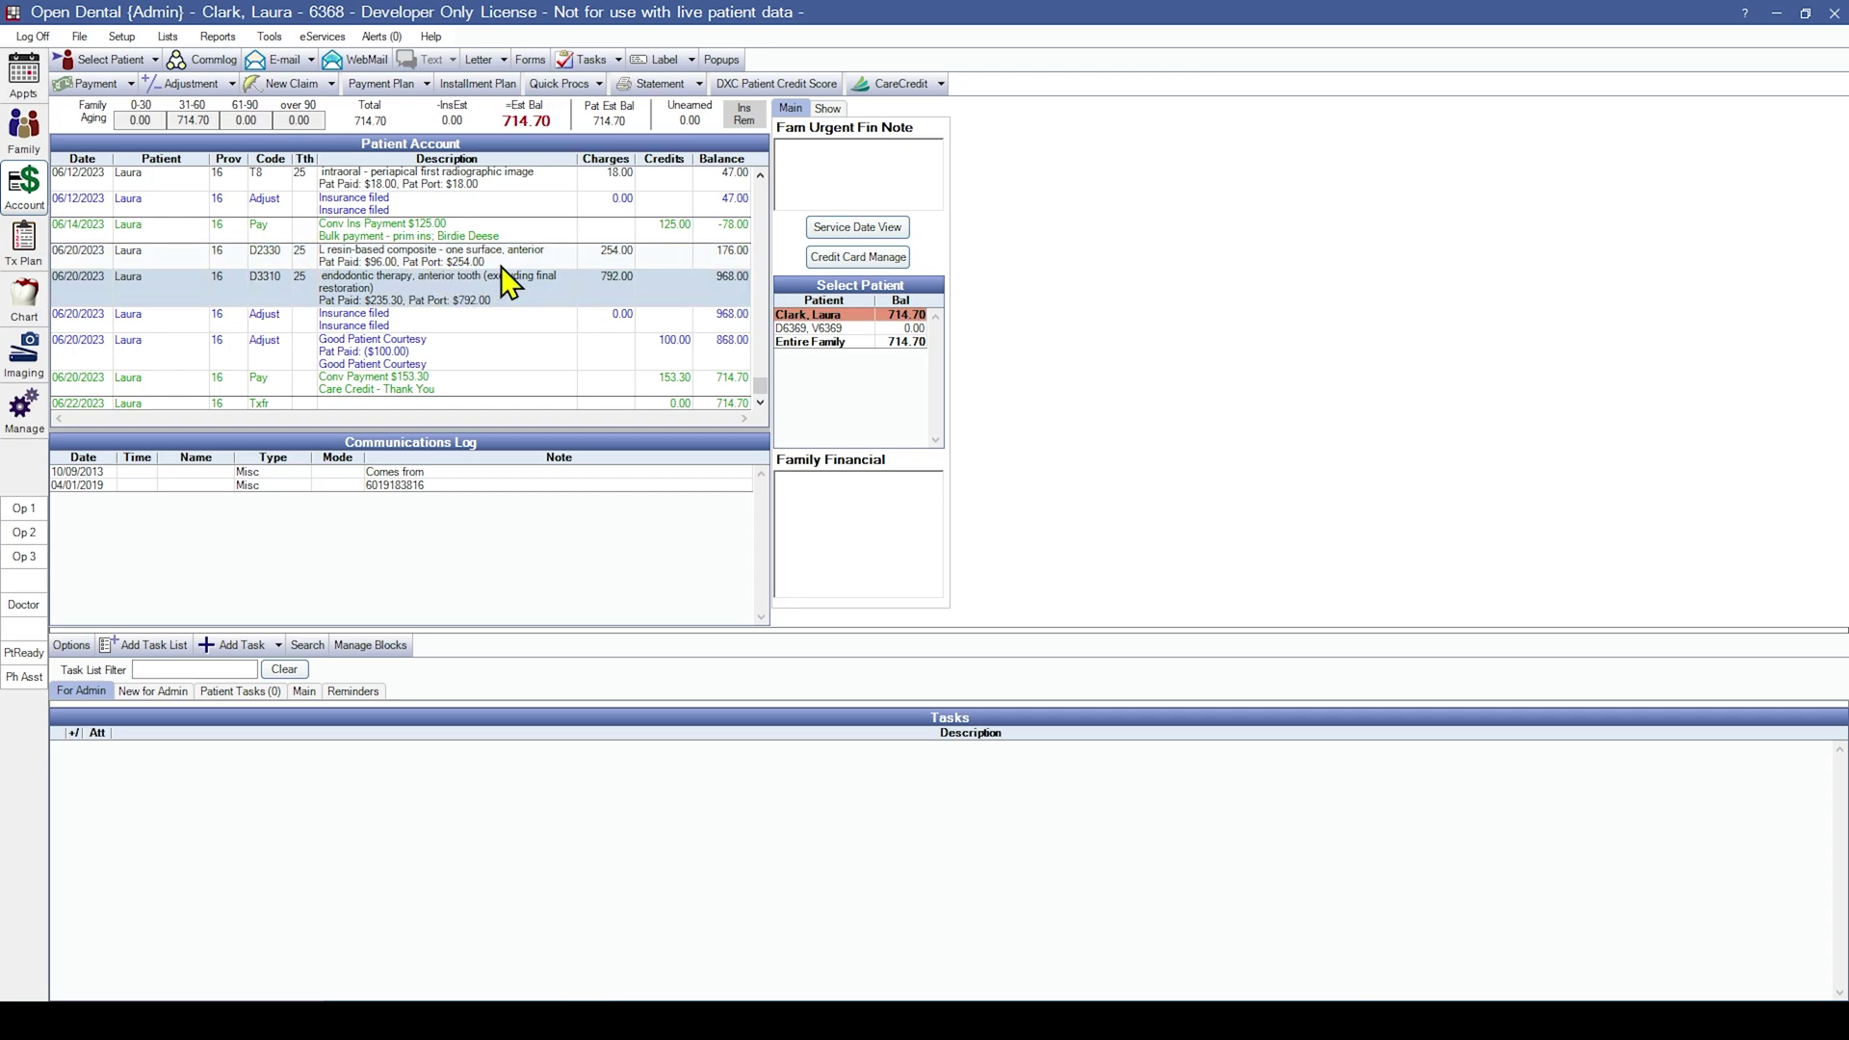
pyautogui.click(501, 266)
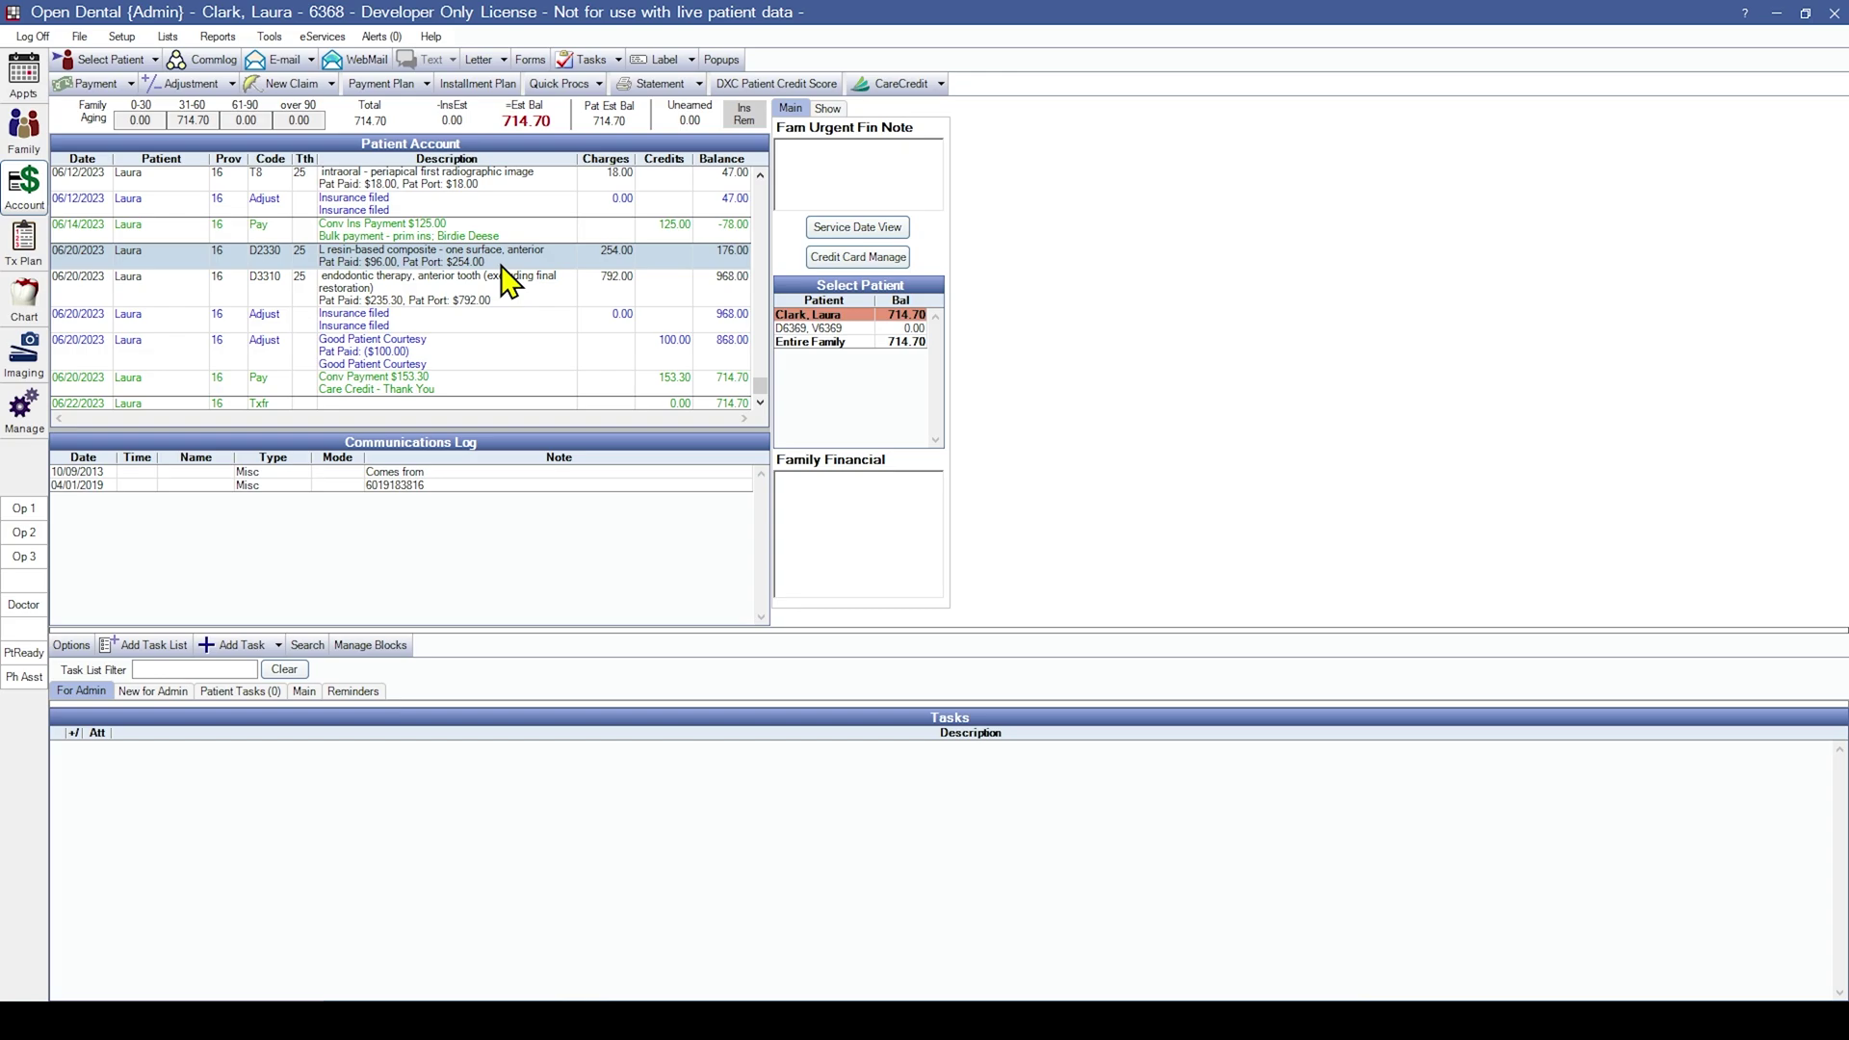
pyautogui.keyDown('ctrl'); pyautogui.click(463, 304); pyautogui.keyUp('ctrl')
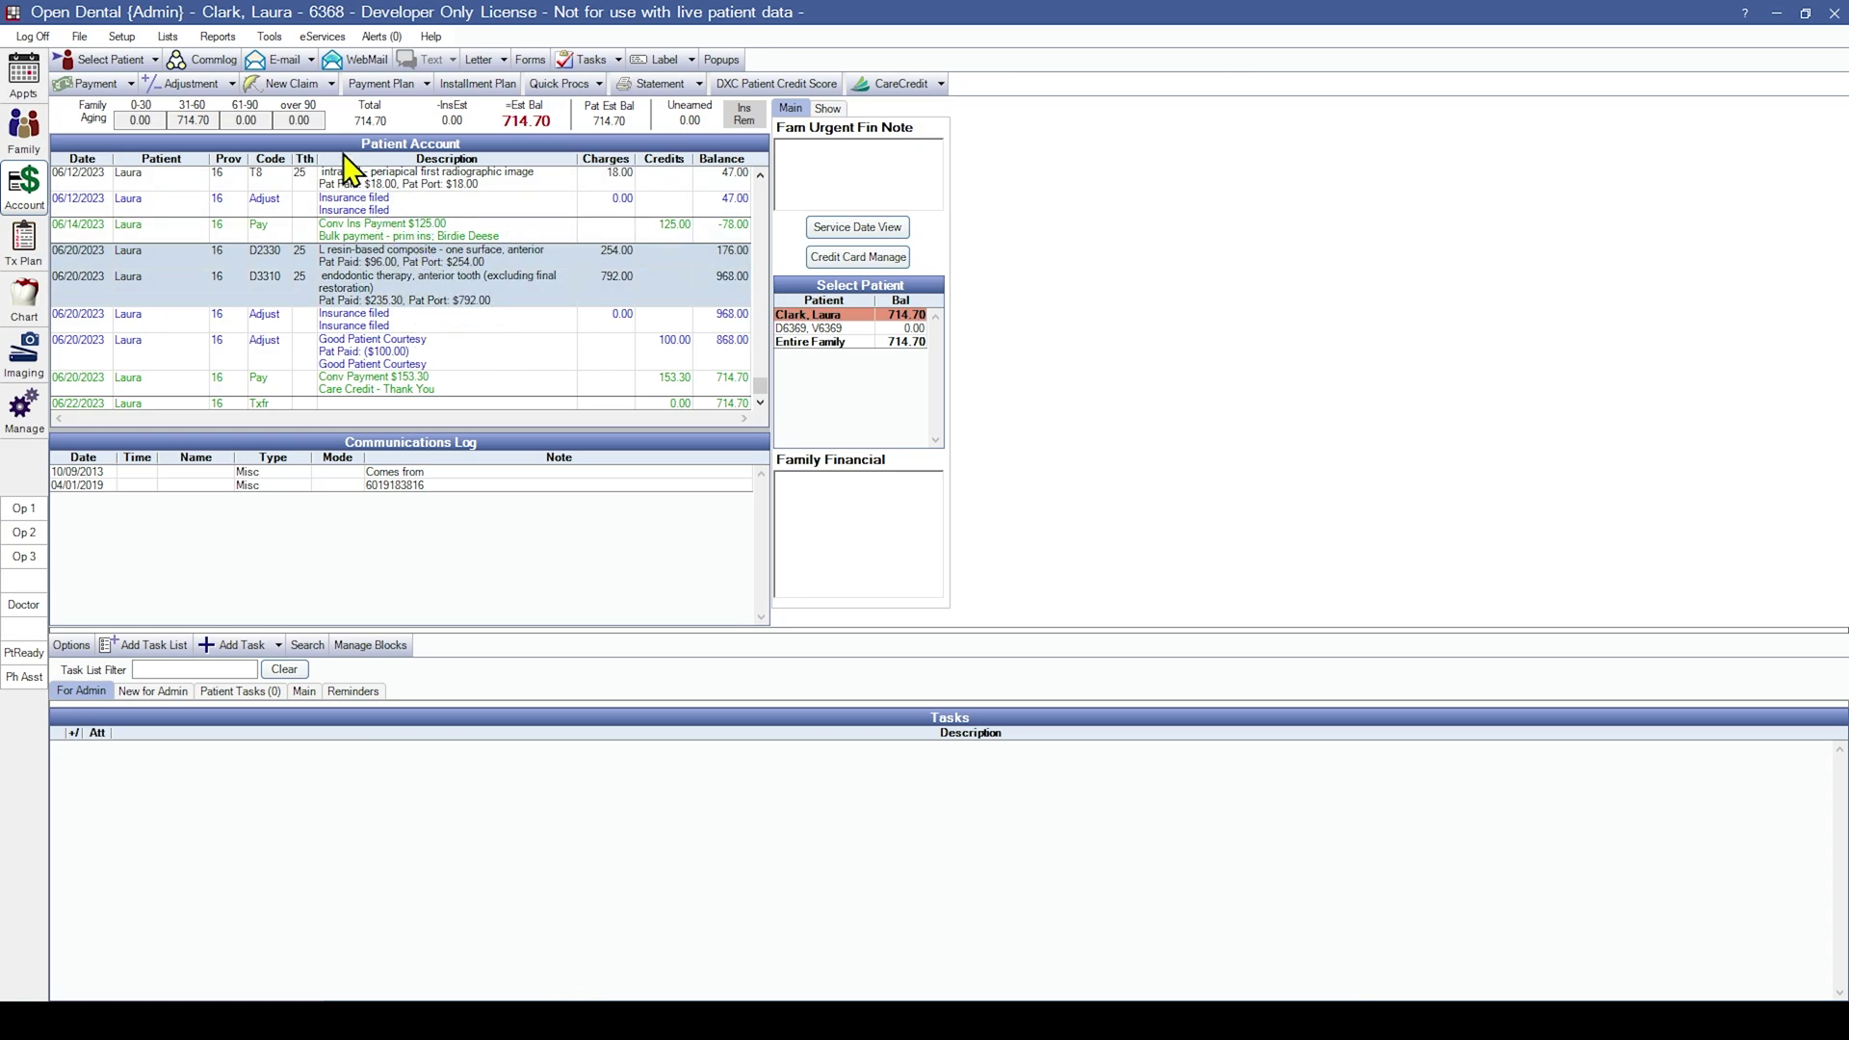
pyautogui.click(283, 84)
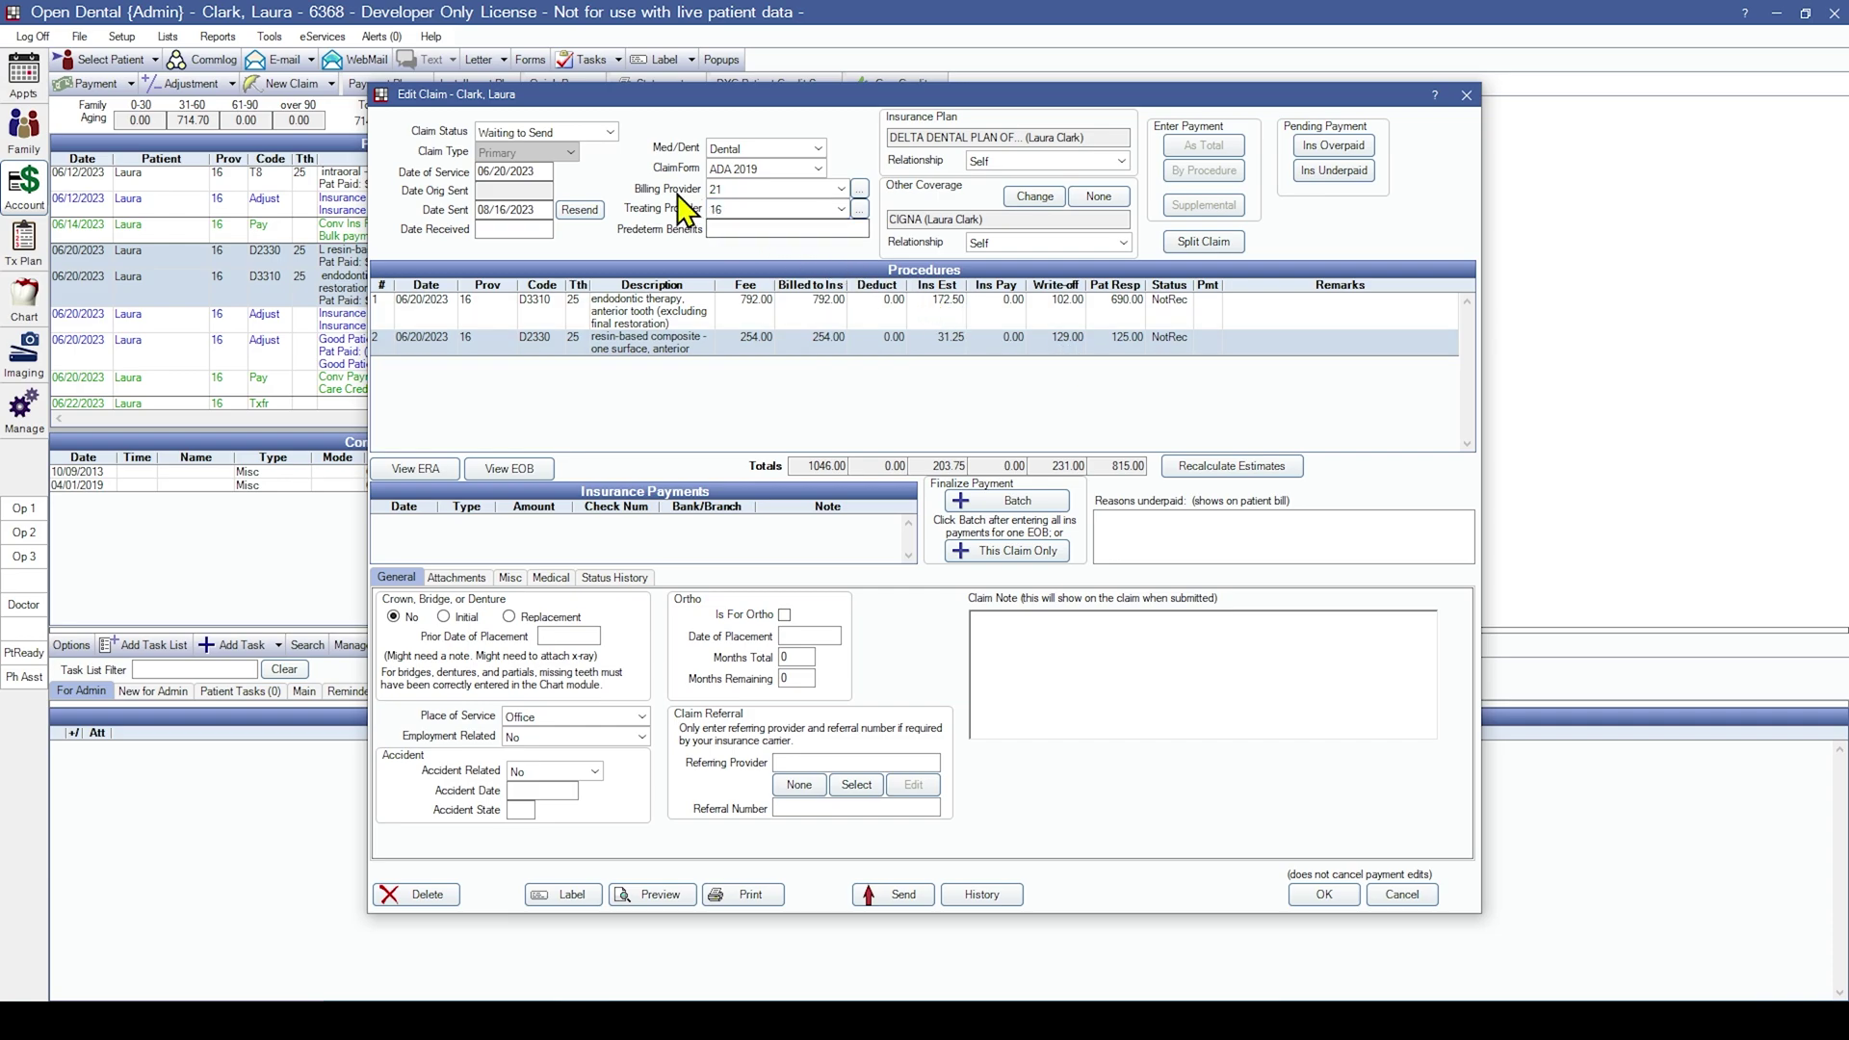
# Set the claim status to Sent - Verified and the date sent to 06/20/2023, and save the claim.
pyautogui.click(594, 149)
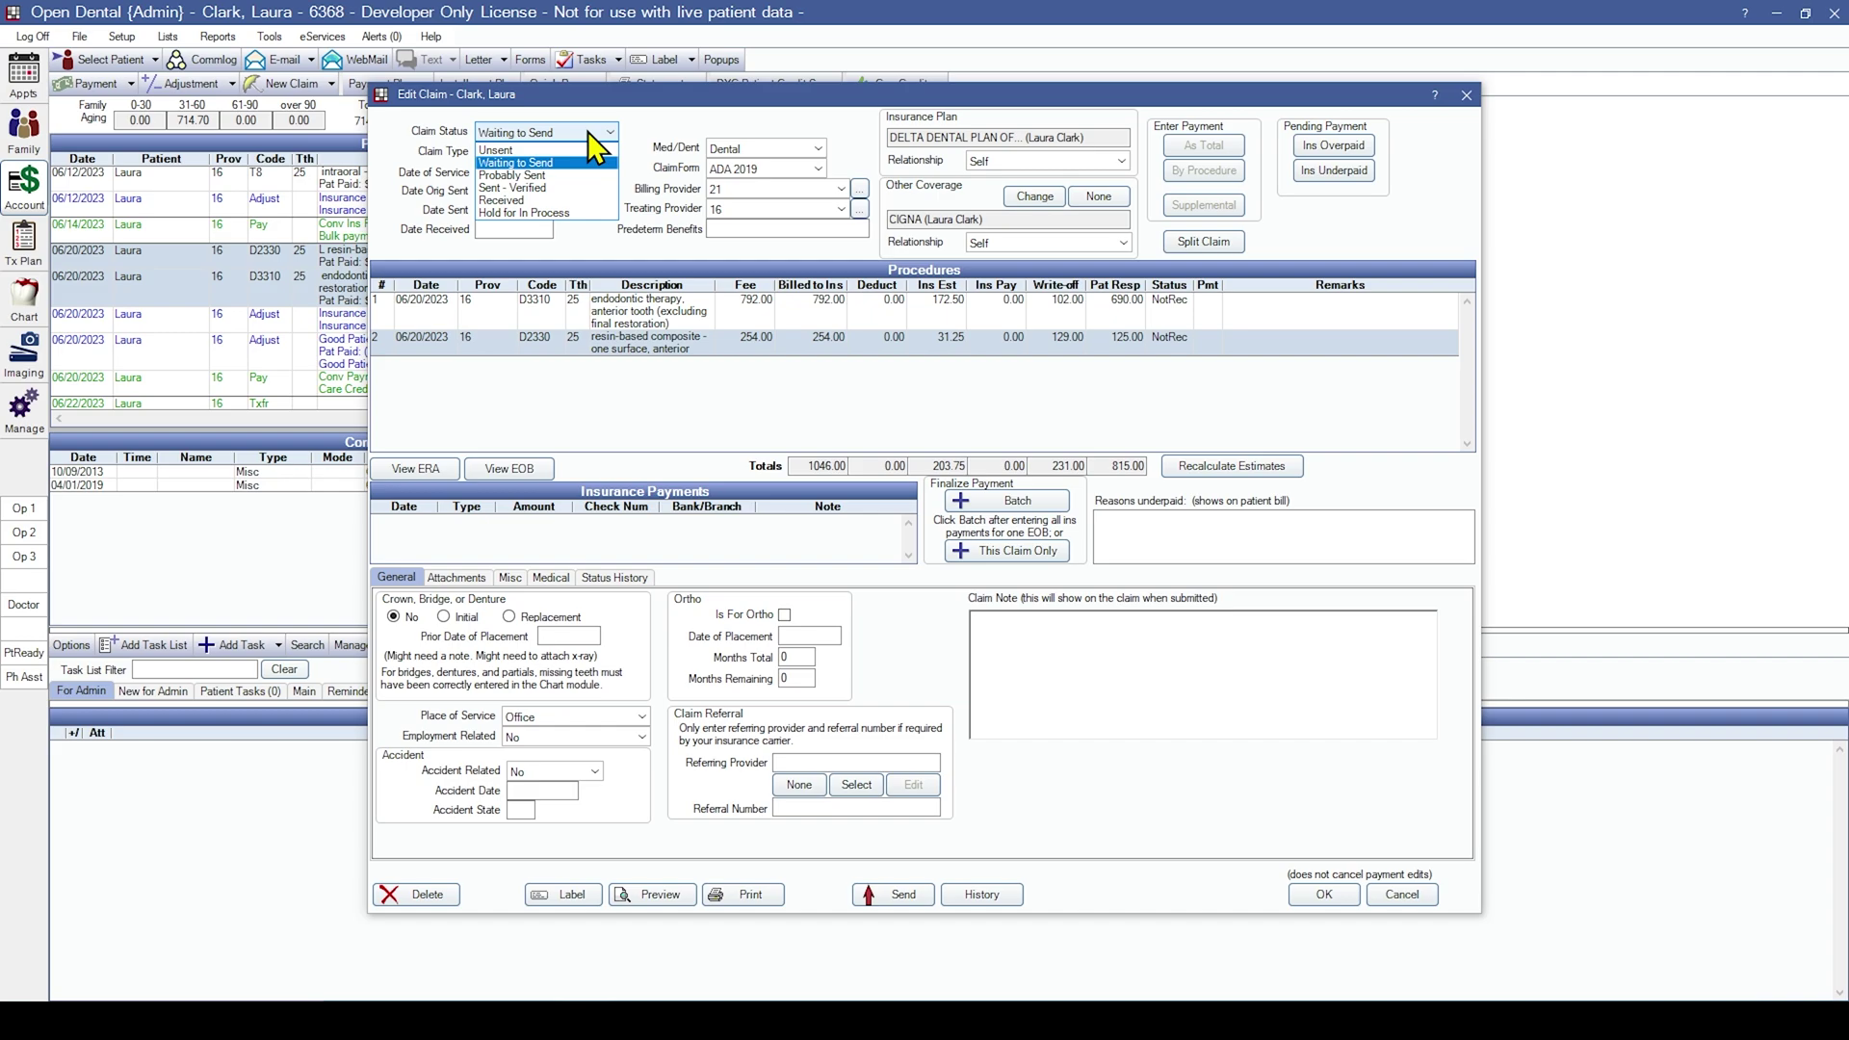
pyautogui.click(536, 187)
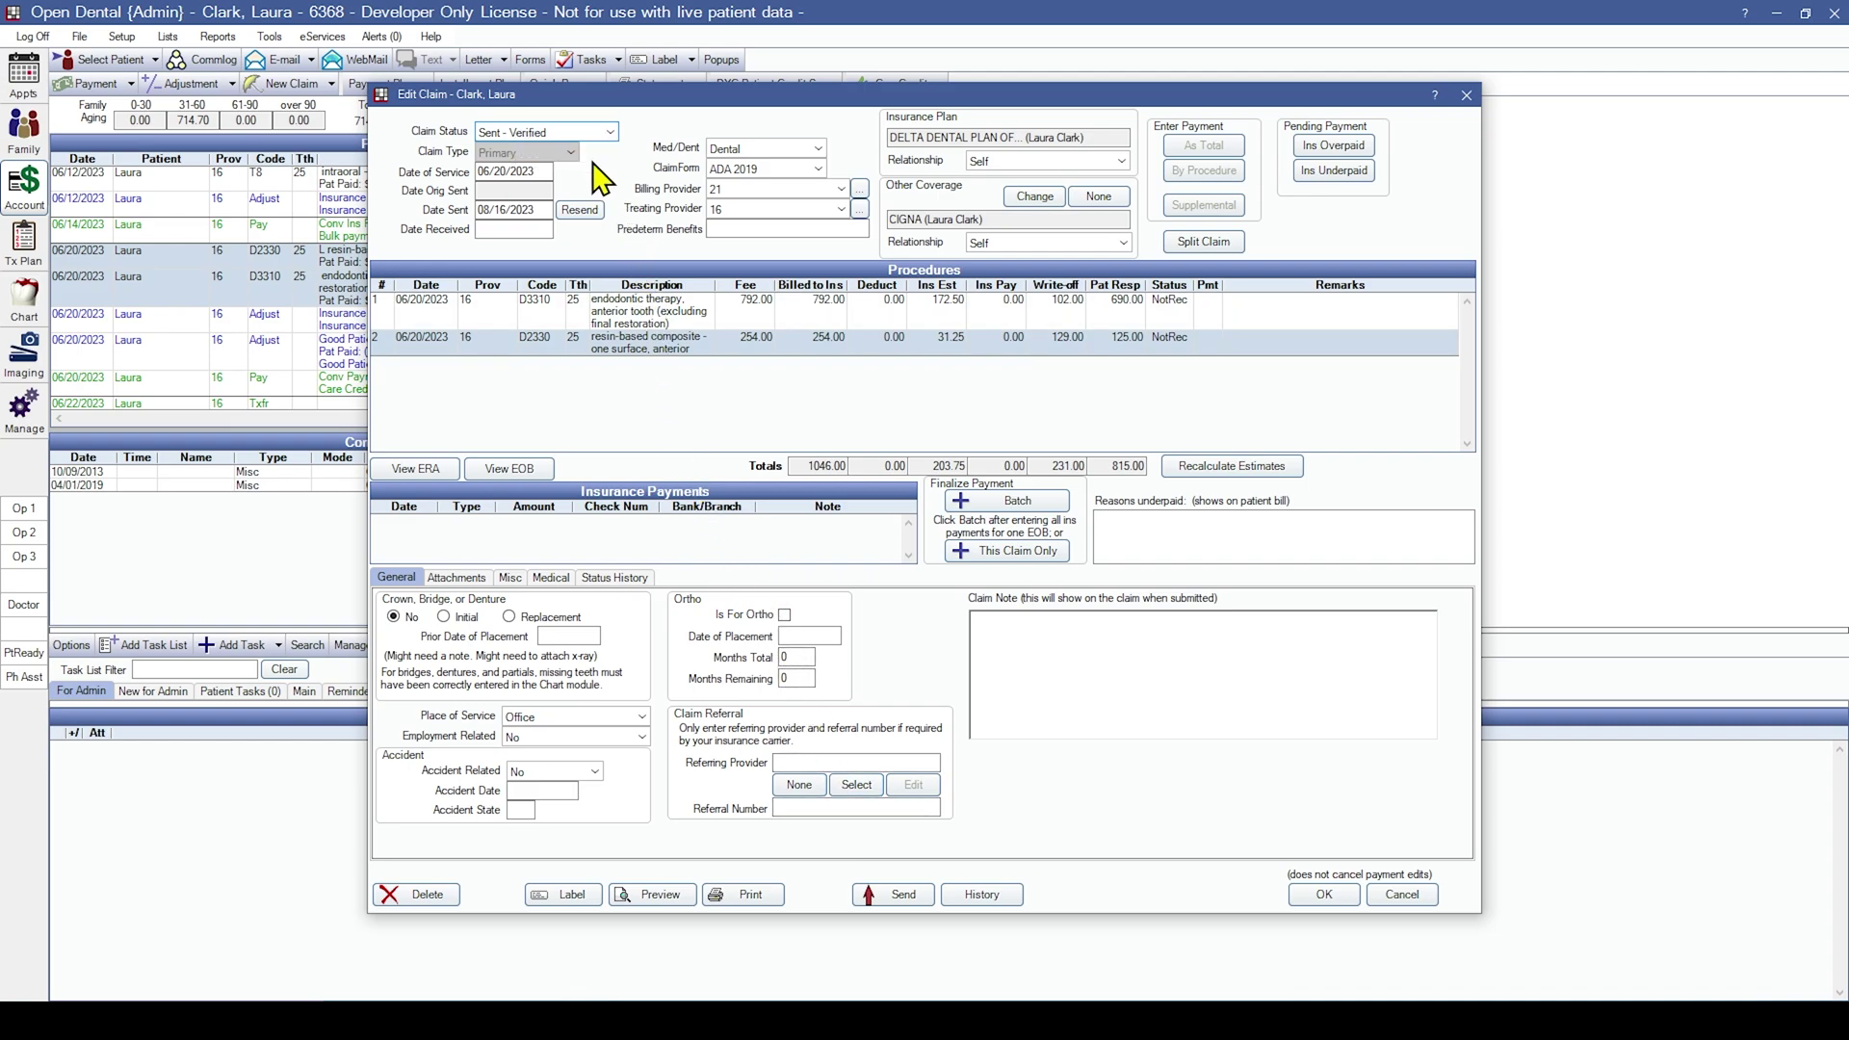
pyautogui.moveTo(537, 213); pyautogui.dragTo(476, 211)
pyautogui.click(476, 218)
pyautogui.press('Delete')
pyautogui.write('6/20')
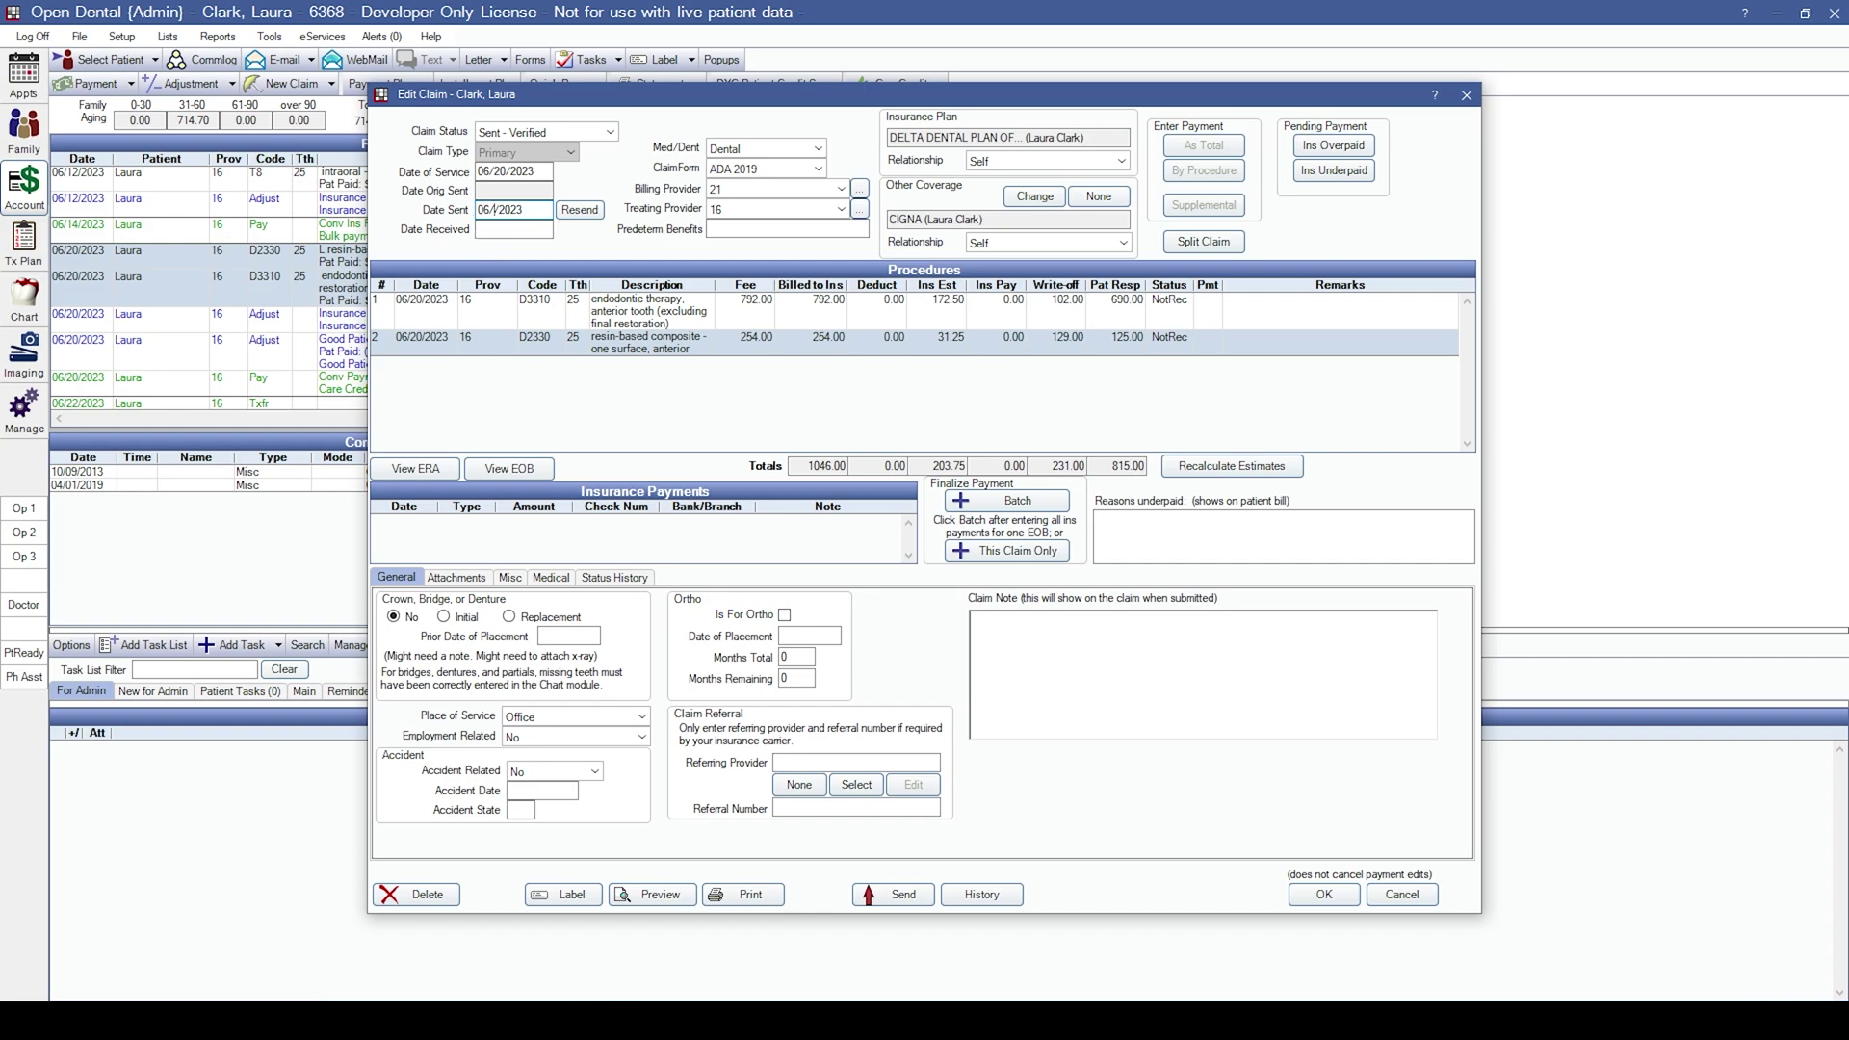
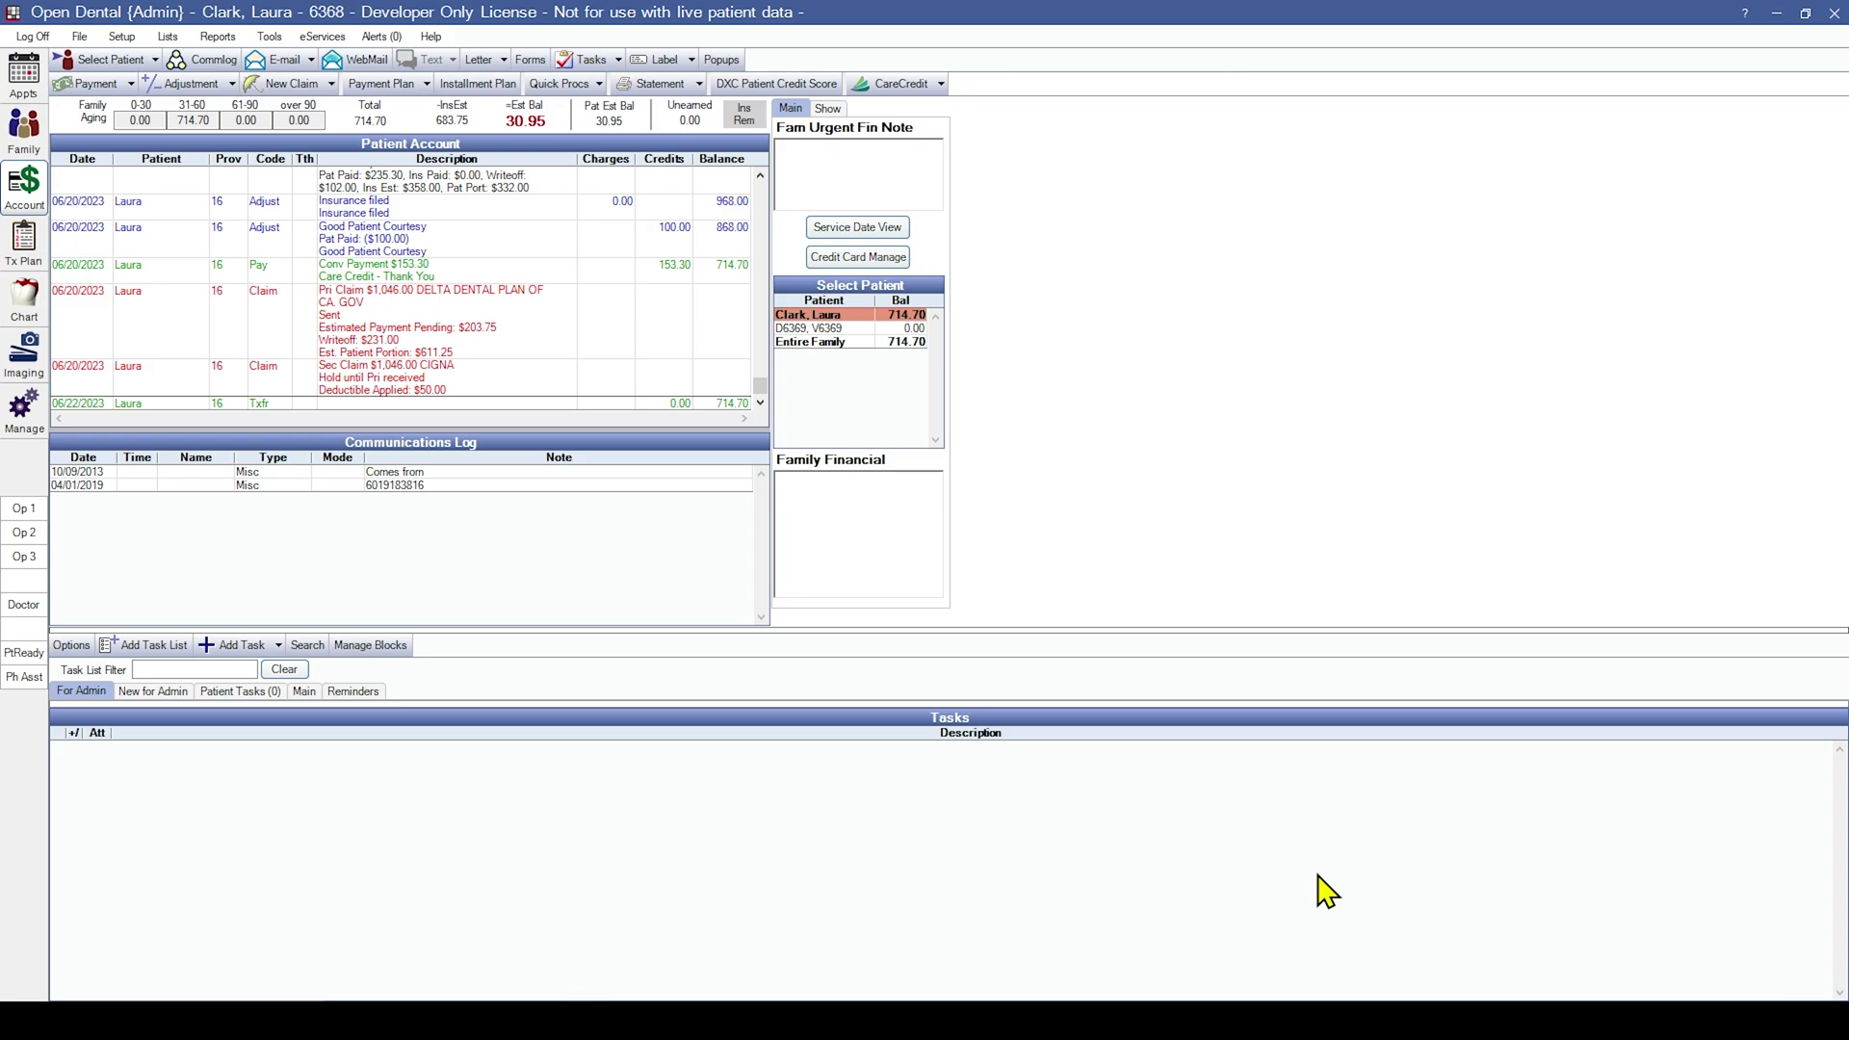
# Review the primary Delta Dental and secondary CIGNA claim entries in the account ledger alongside their procedures.
pyautogui.click(425, 314)
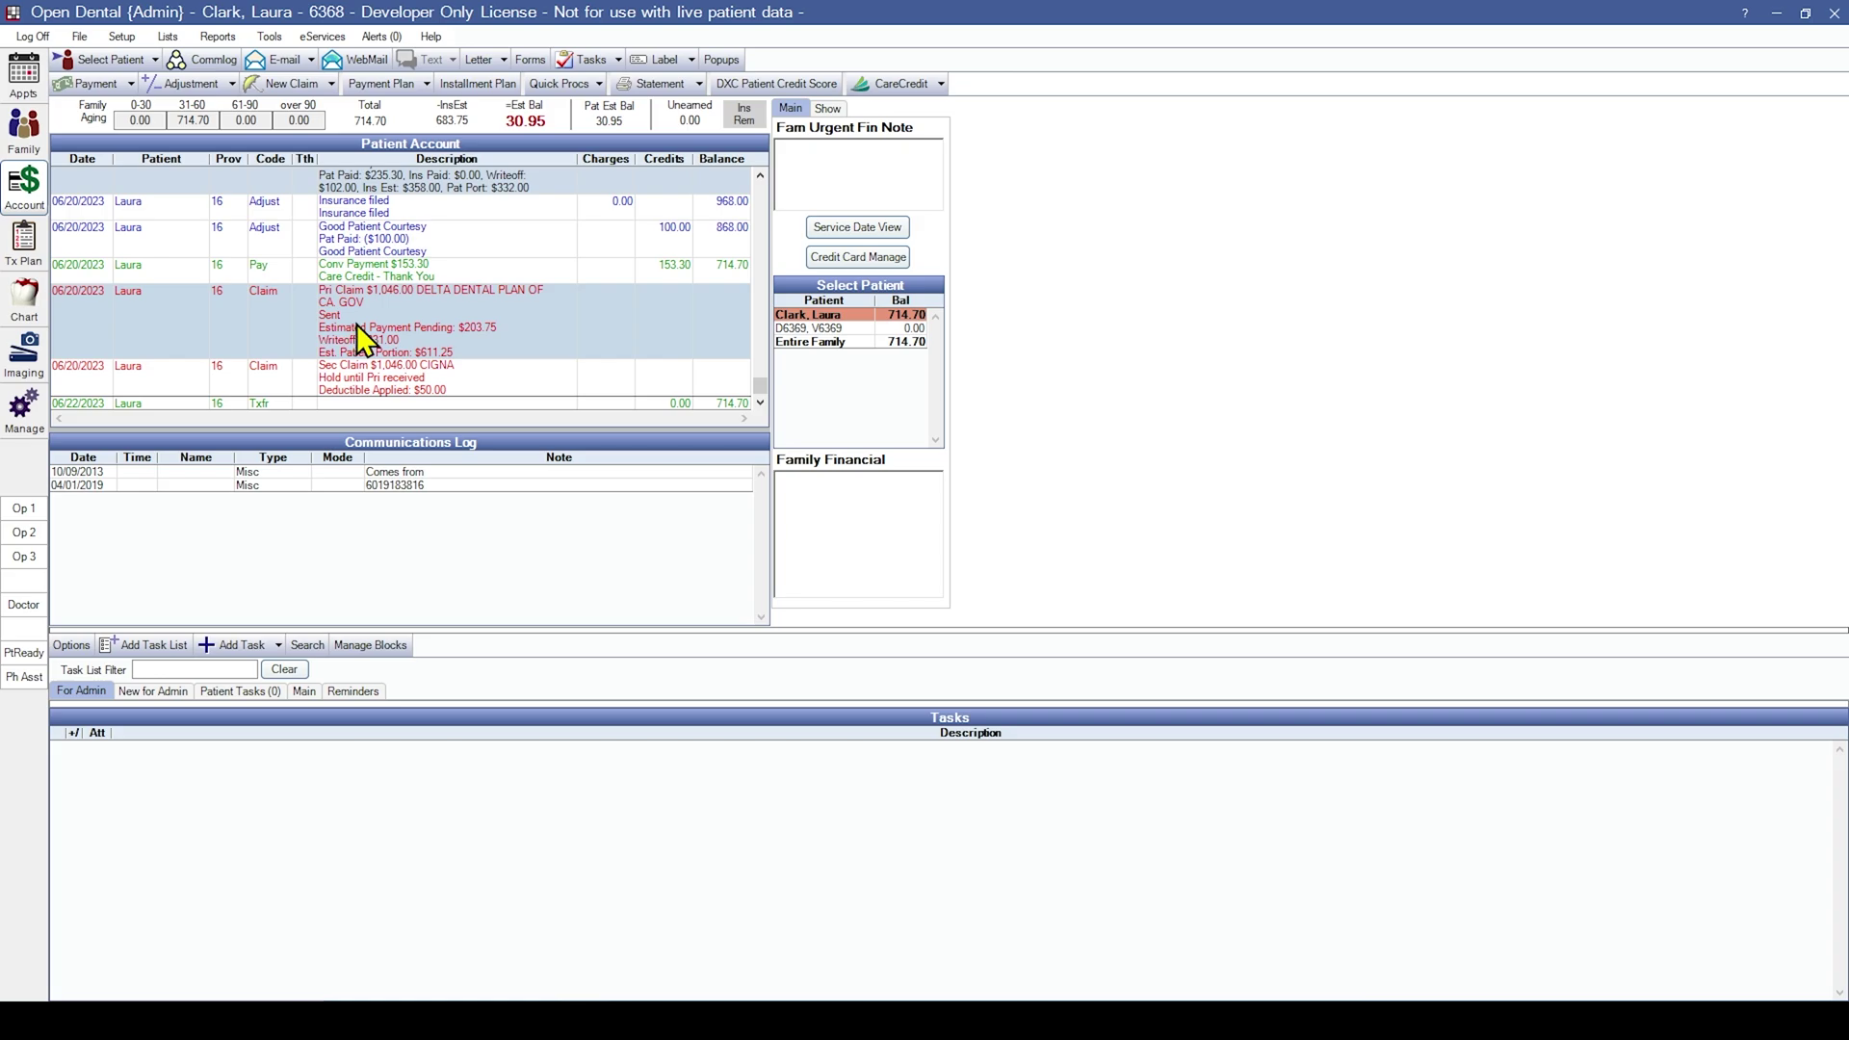
pyautogui.click(415, 390)
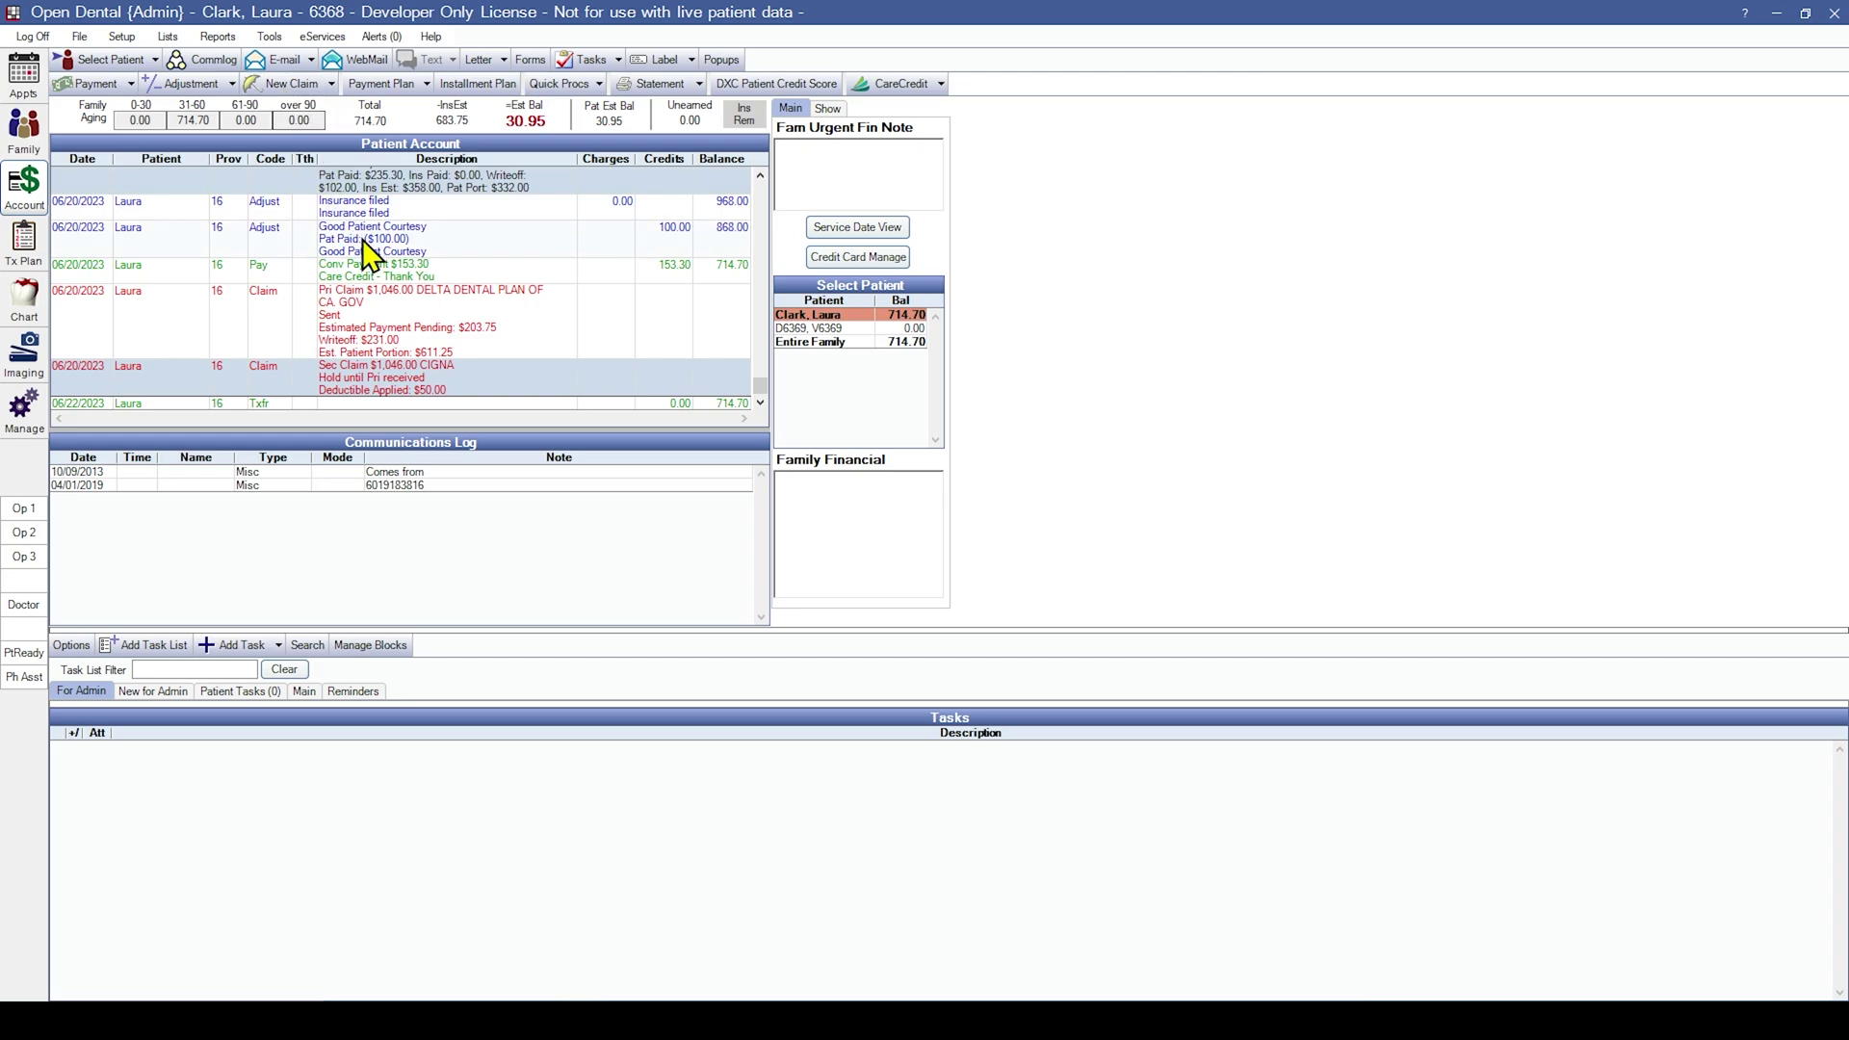
pyautogui.scroll(2, 375, 250)
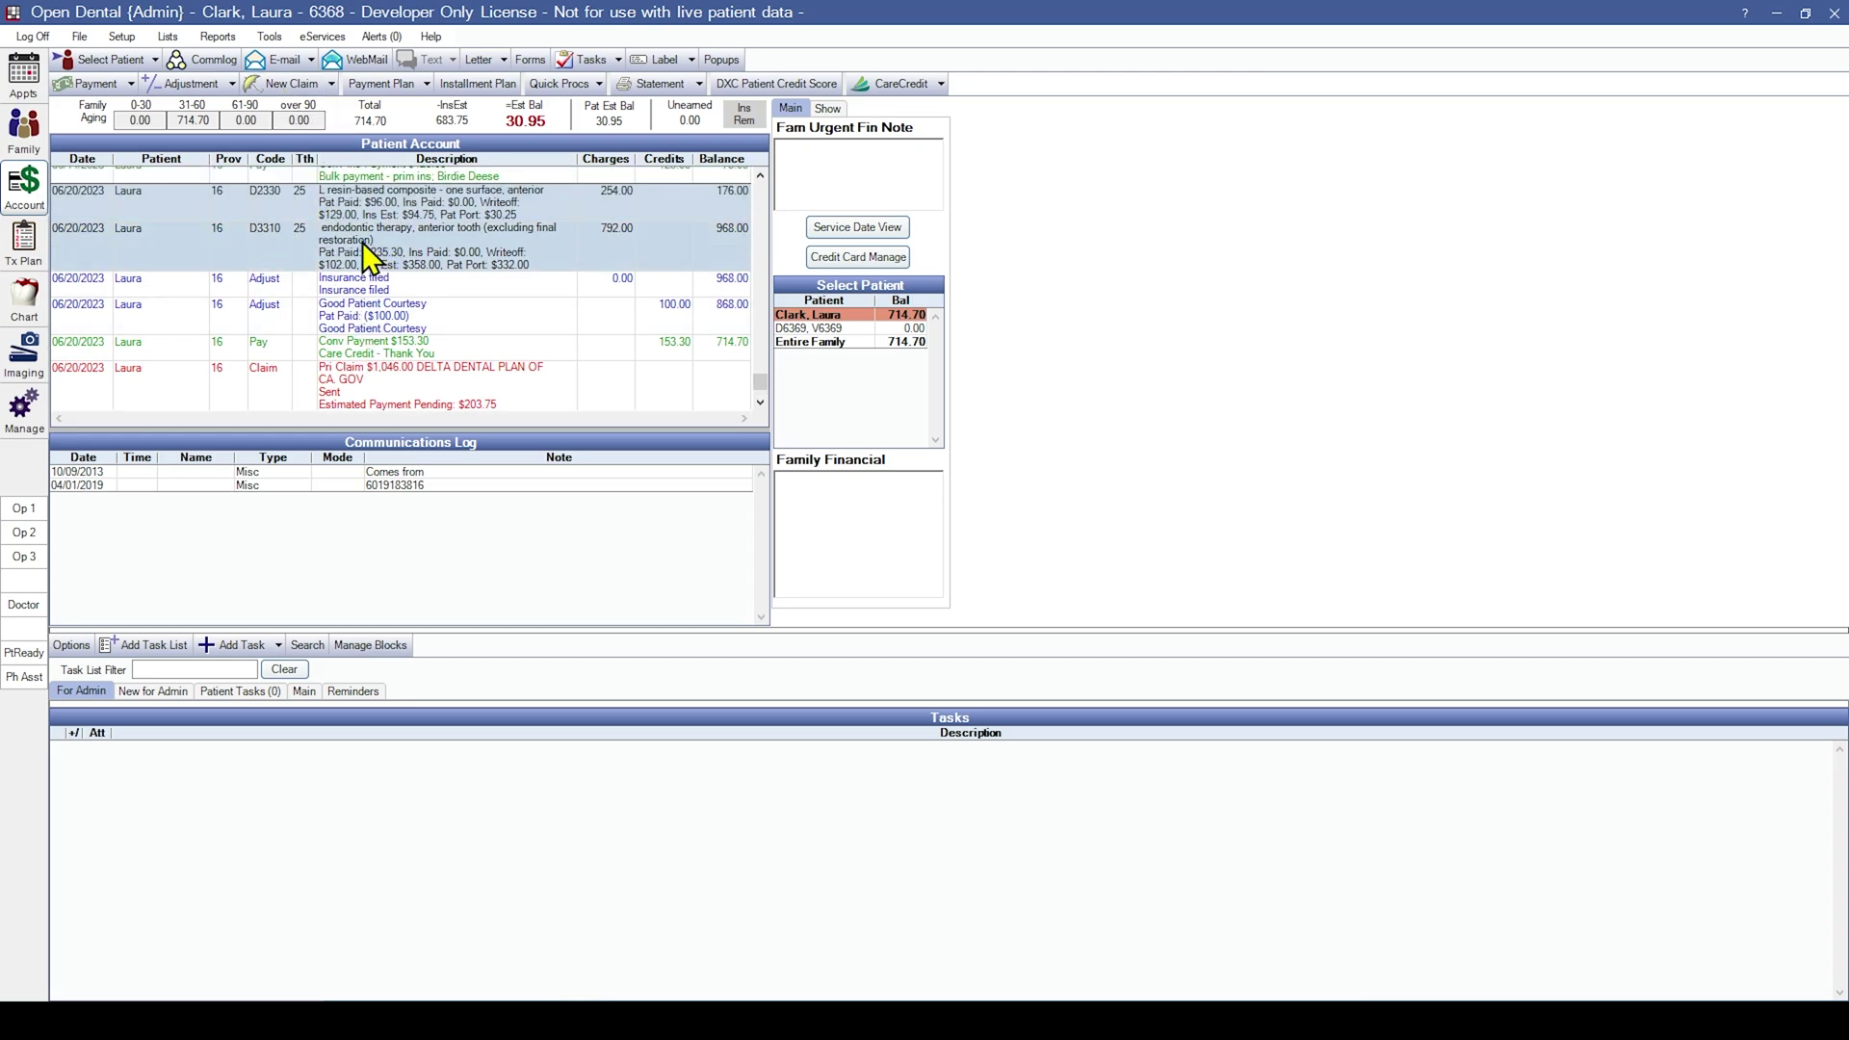
pyautogui.click(331, 85)
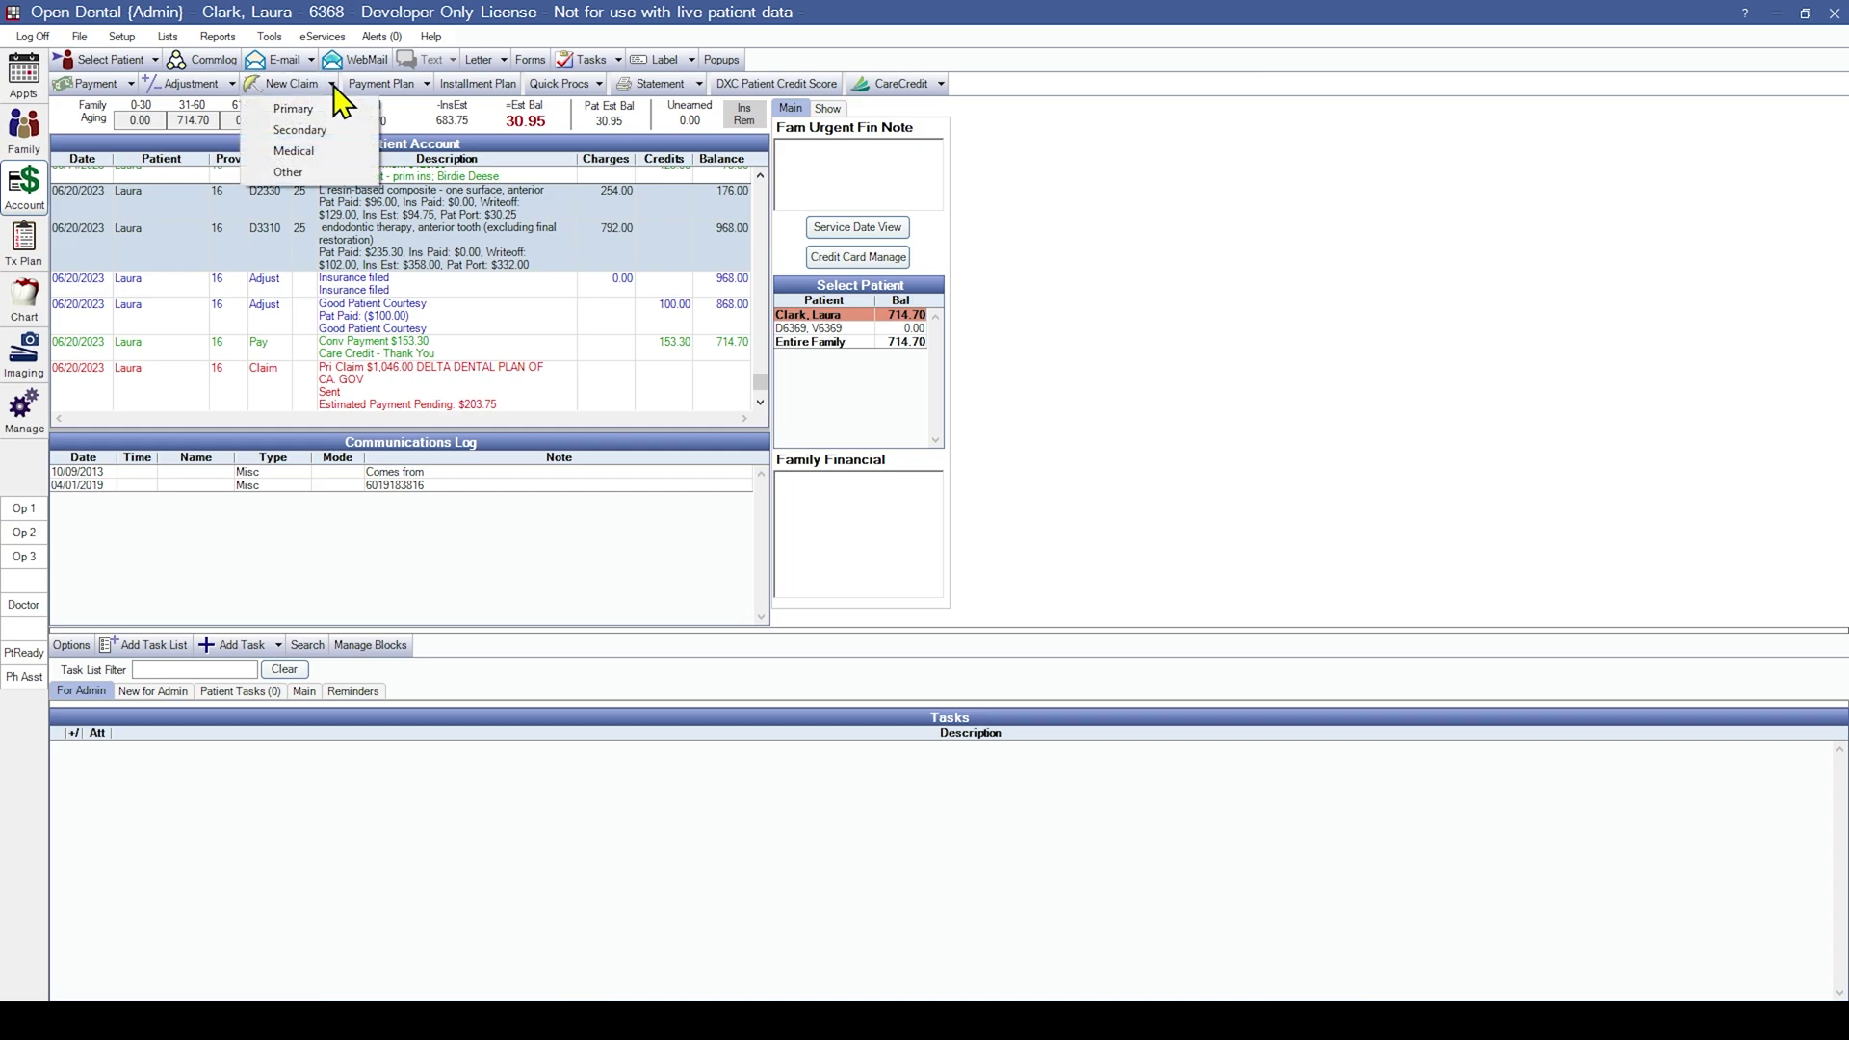
pyautogui.click(309, 150)
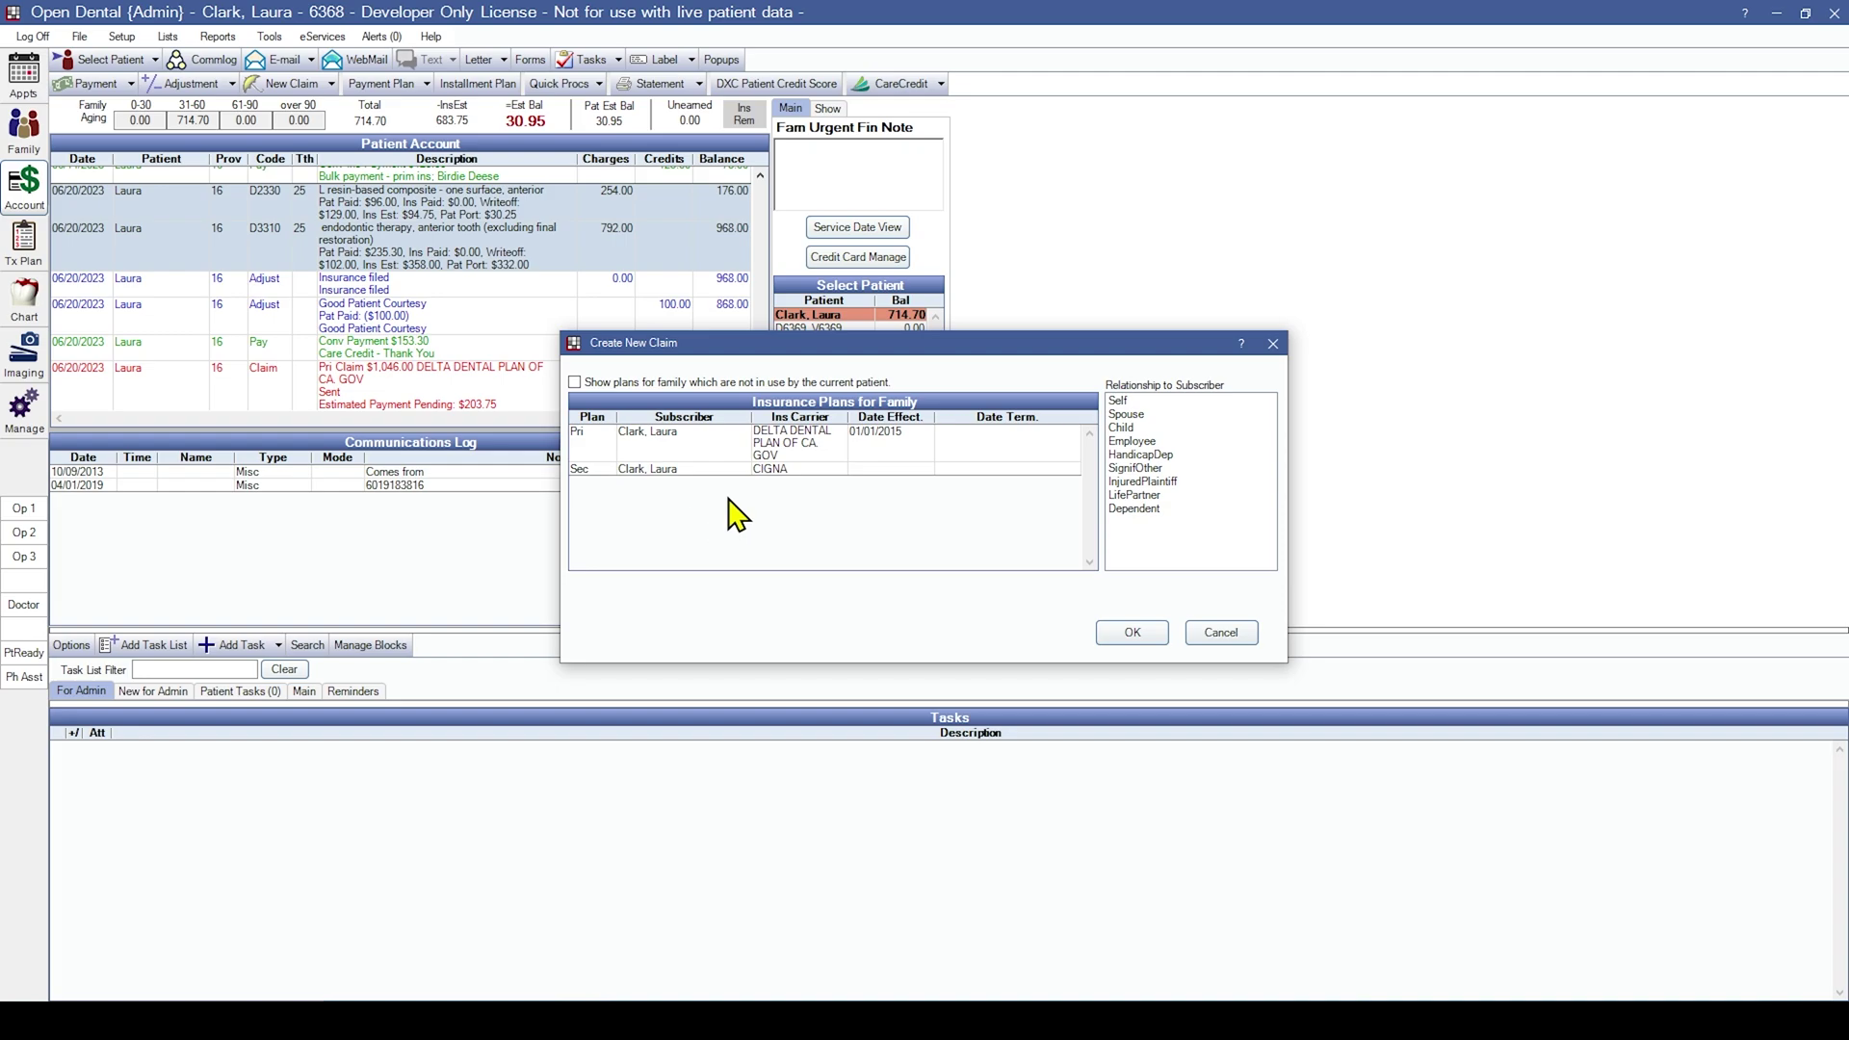
pyautogui.click(701, 469)
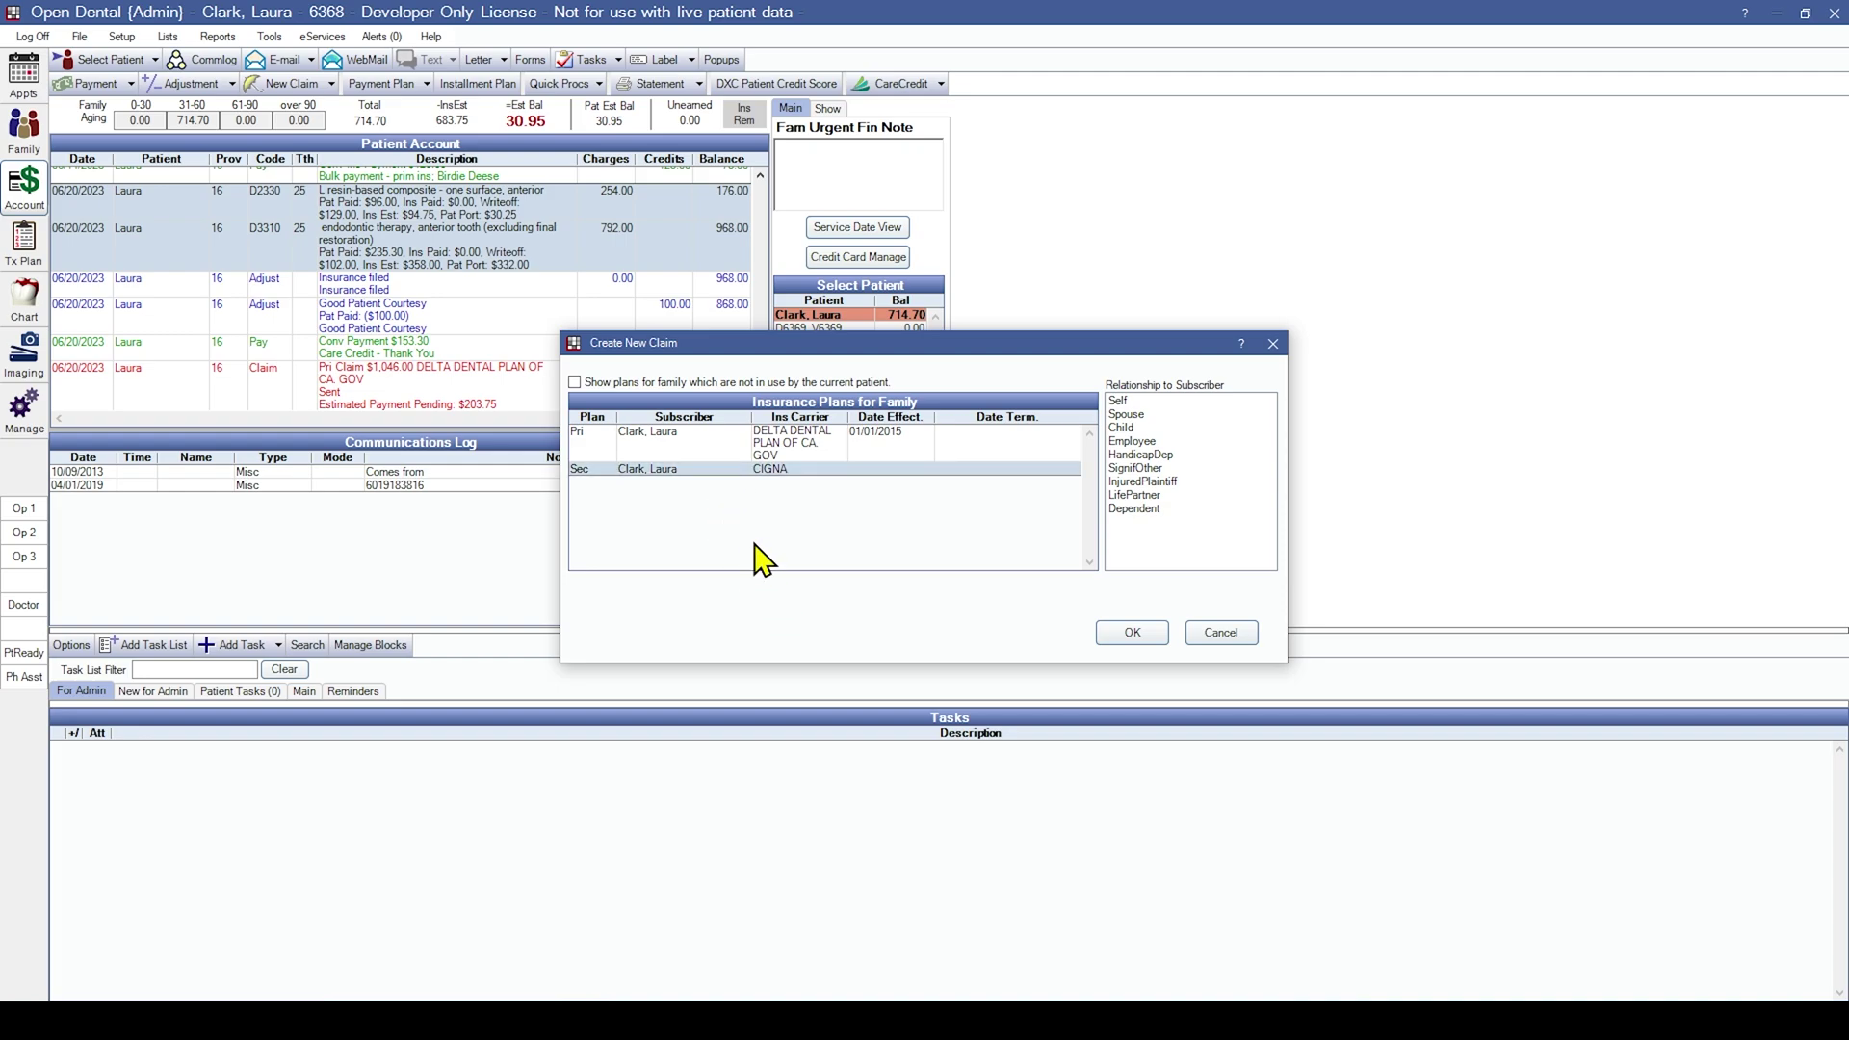
pyautogui.click(1136, 401)
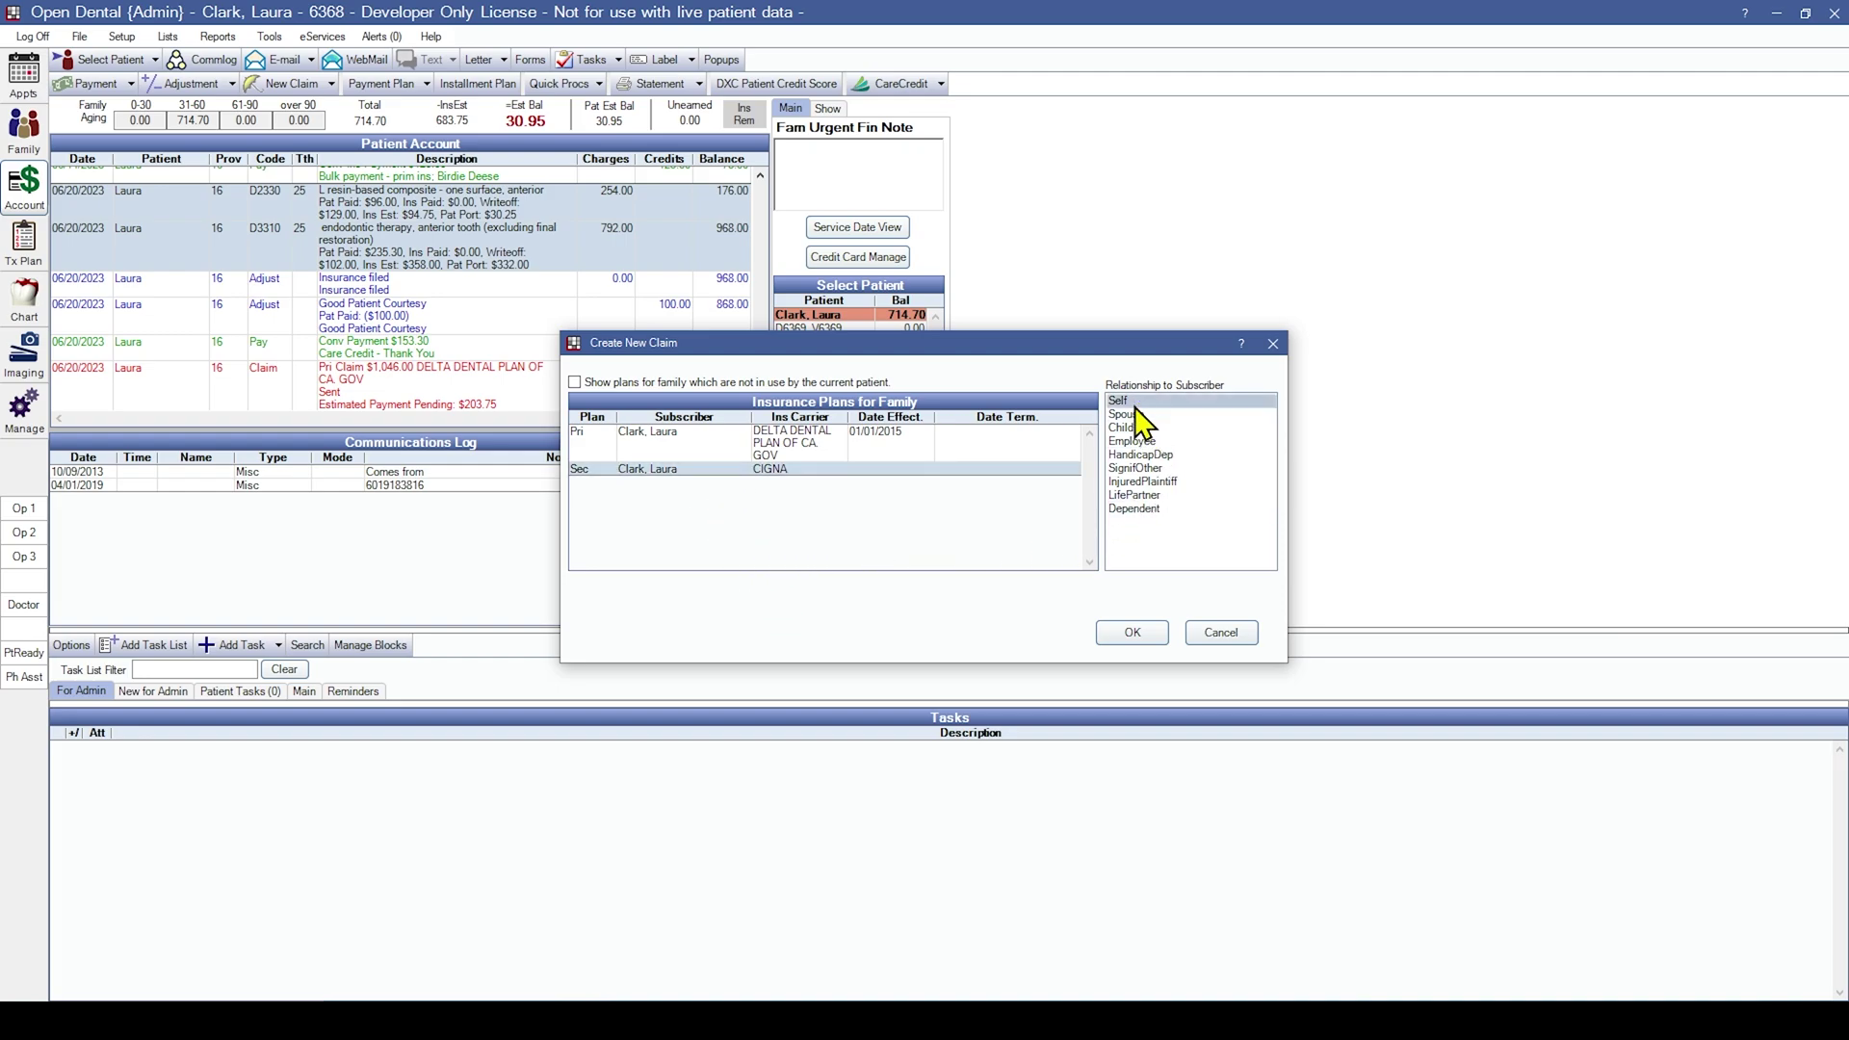
pyautogui.click(1223, 634)
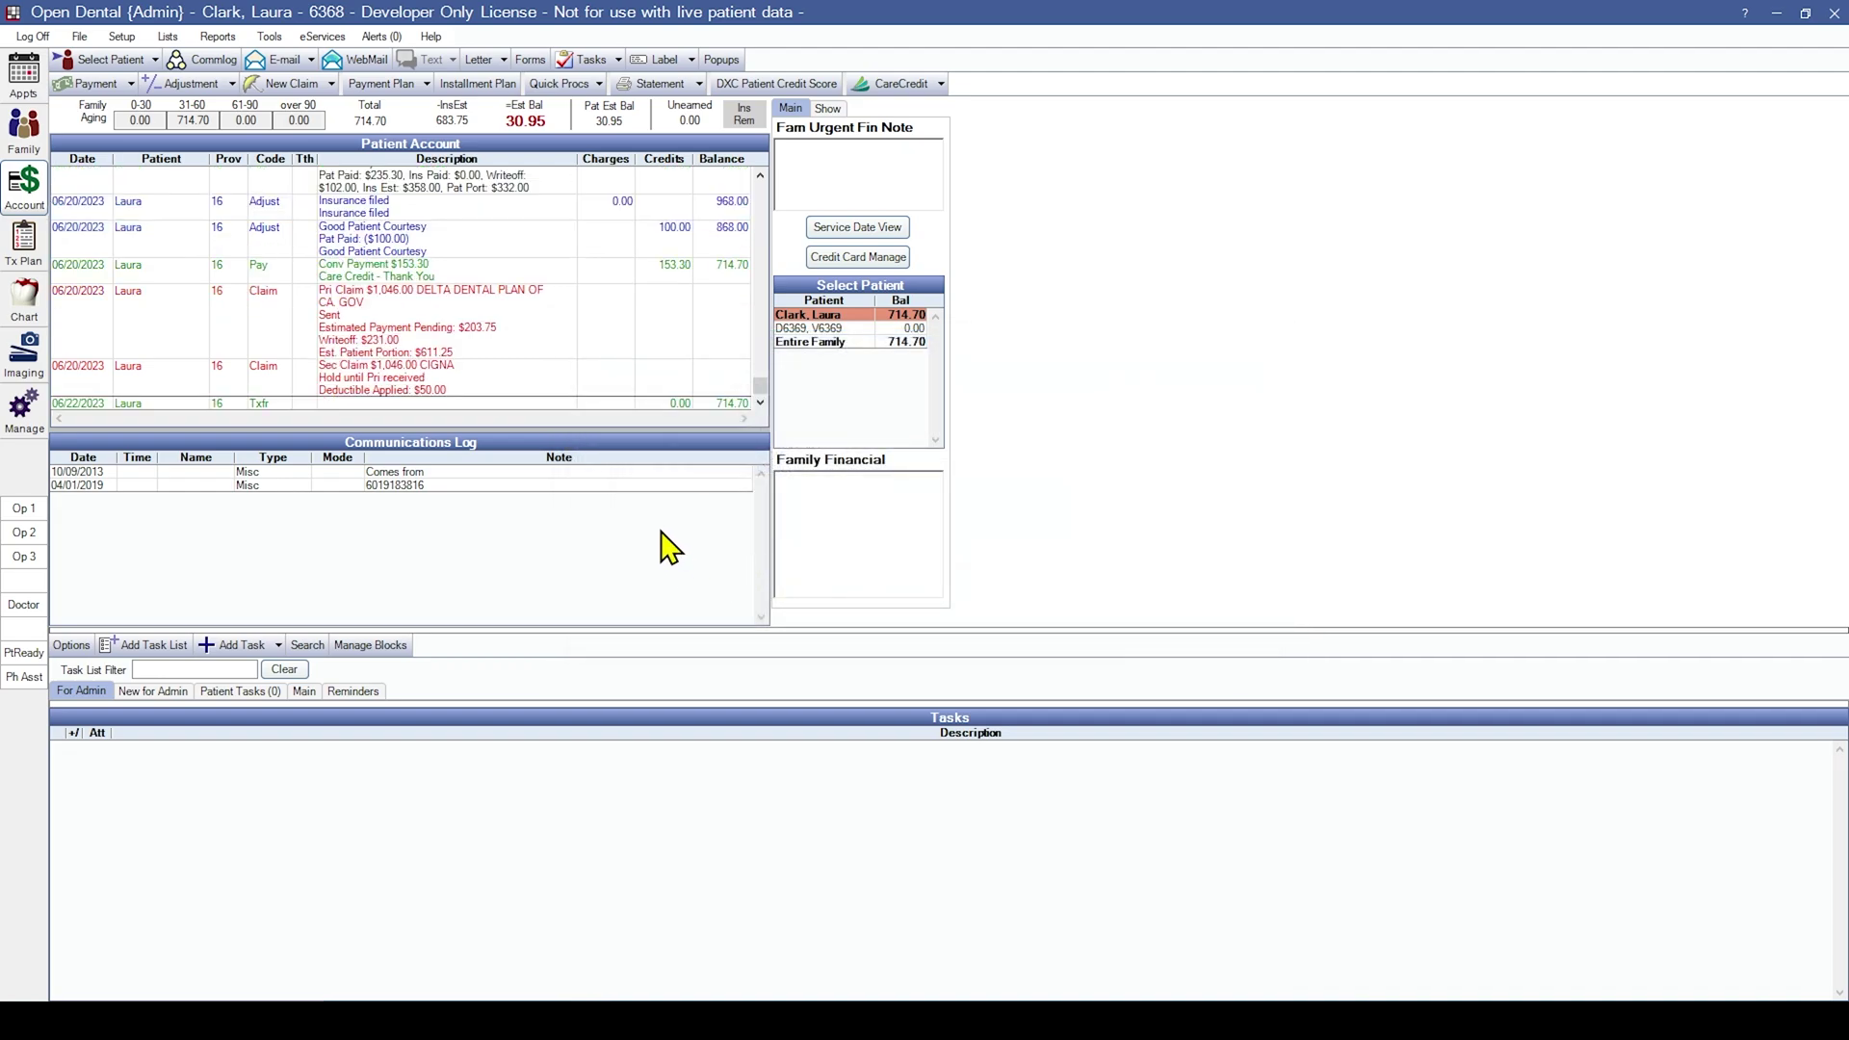
# Check the D2330 ledger entry and run an income transfer for the patient's account as of 8/16/2023.
pyautogui.scroll(2, 568, 400)
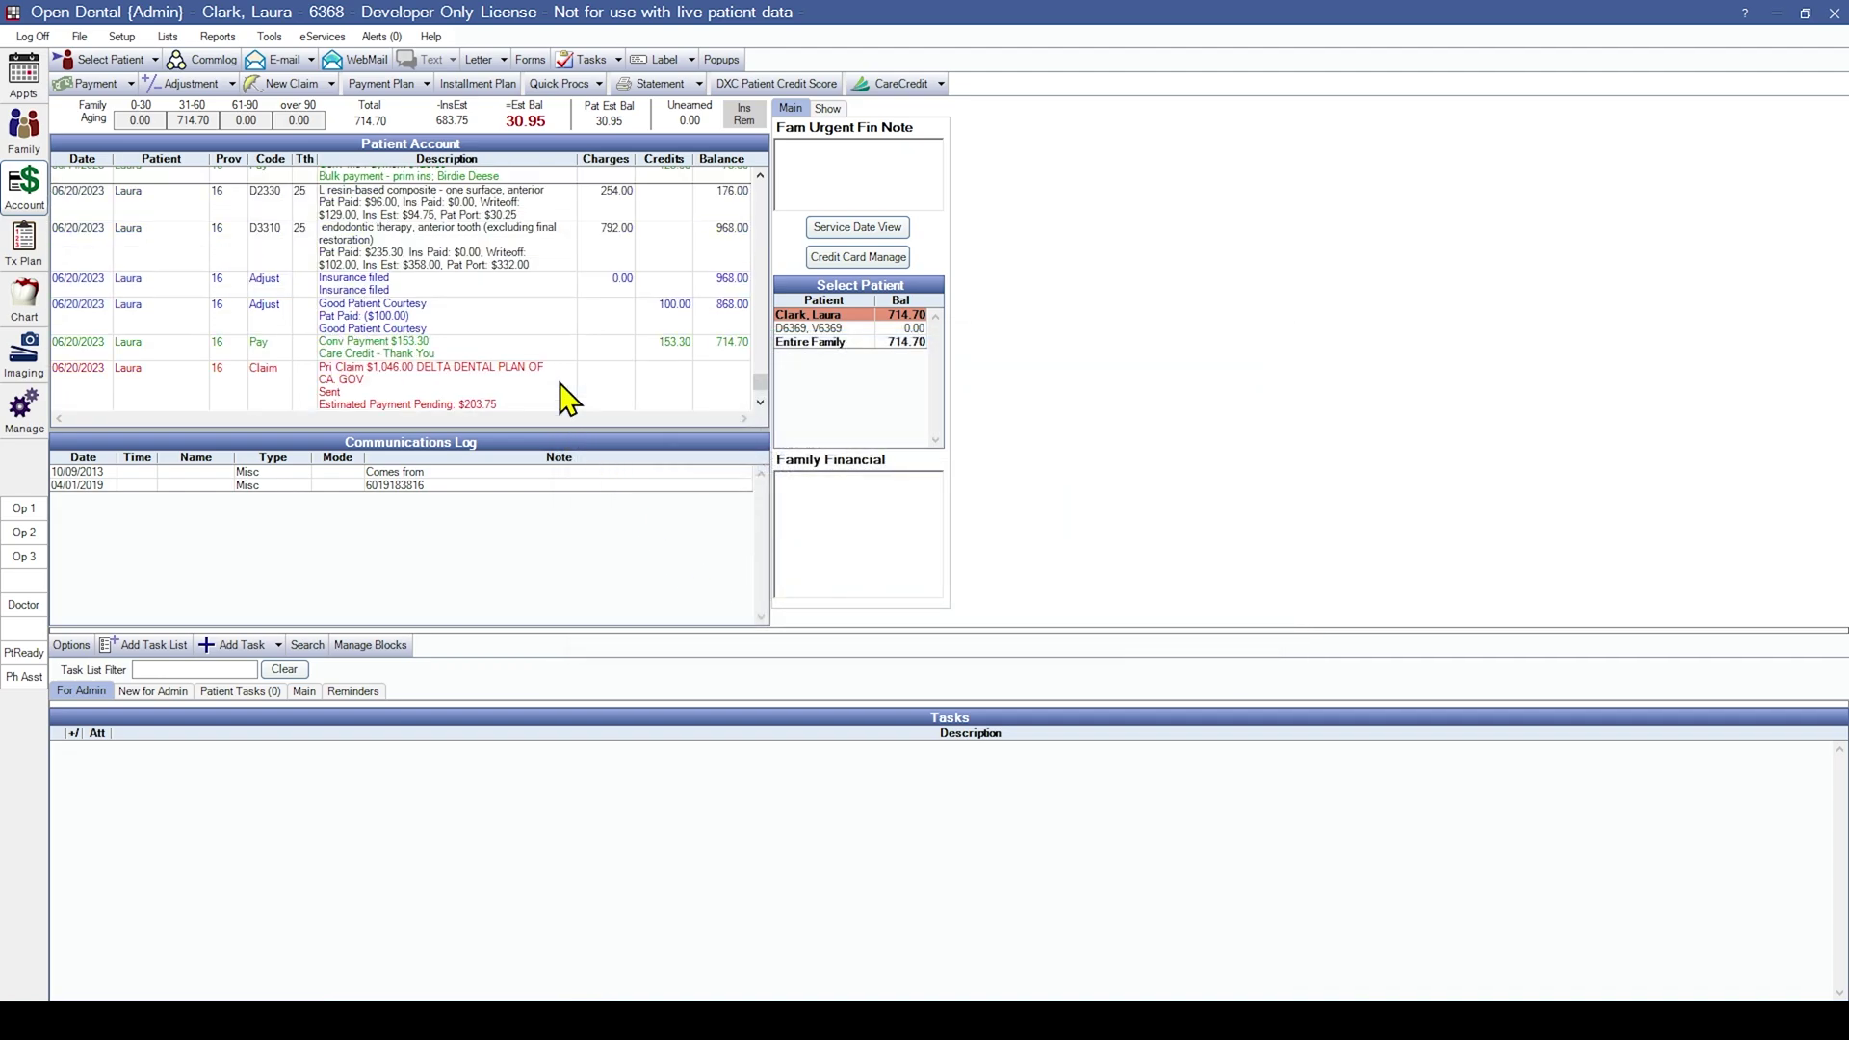
pyautogui.click(478, 206)
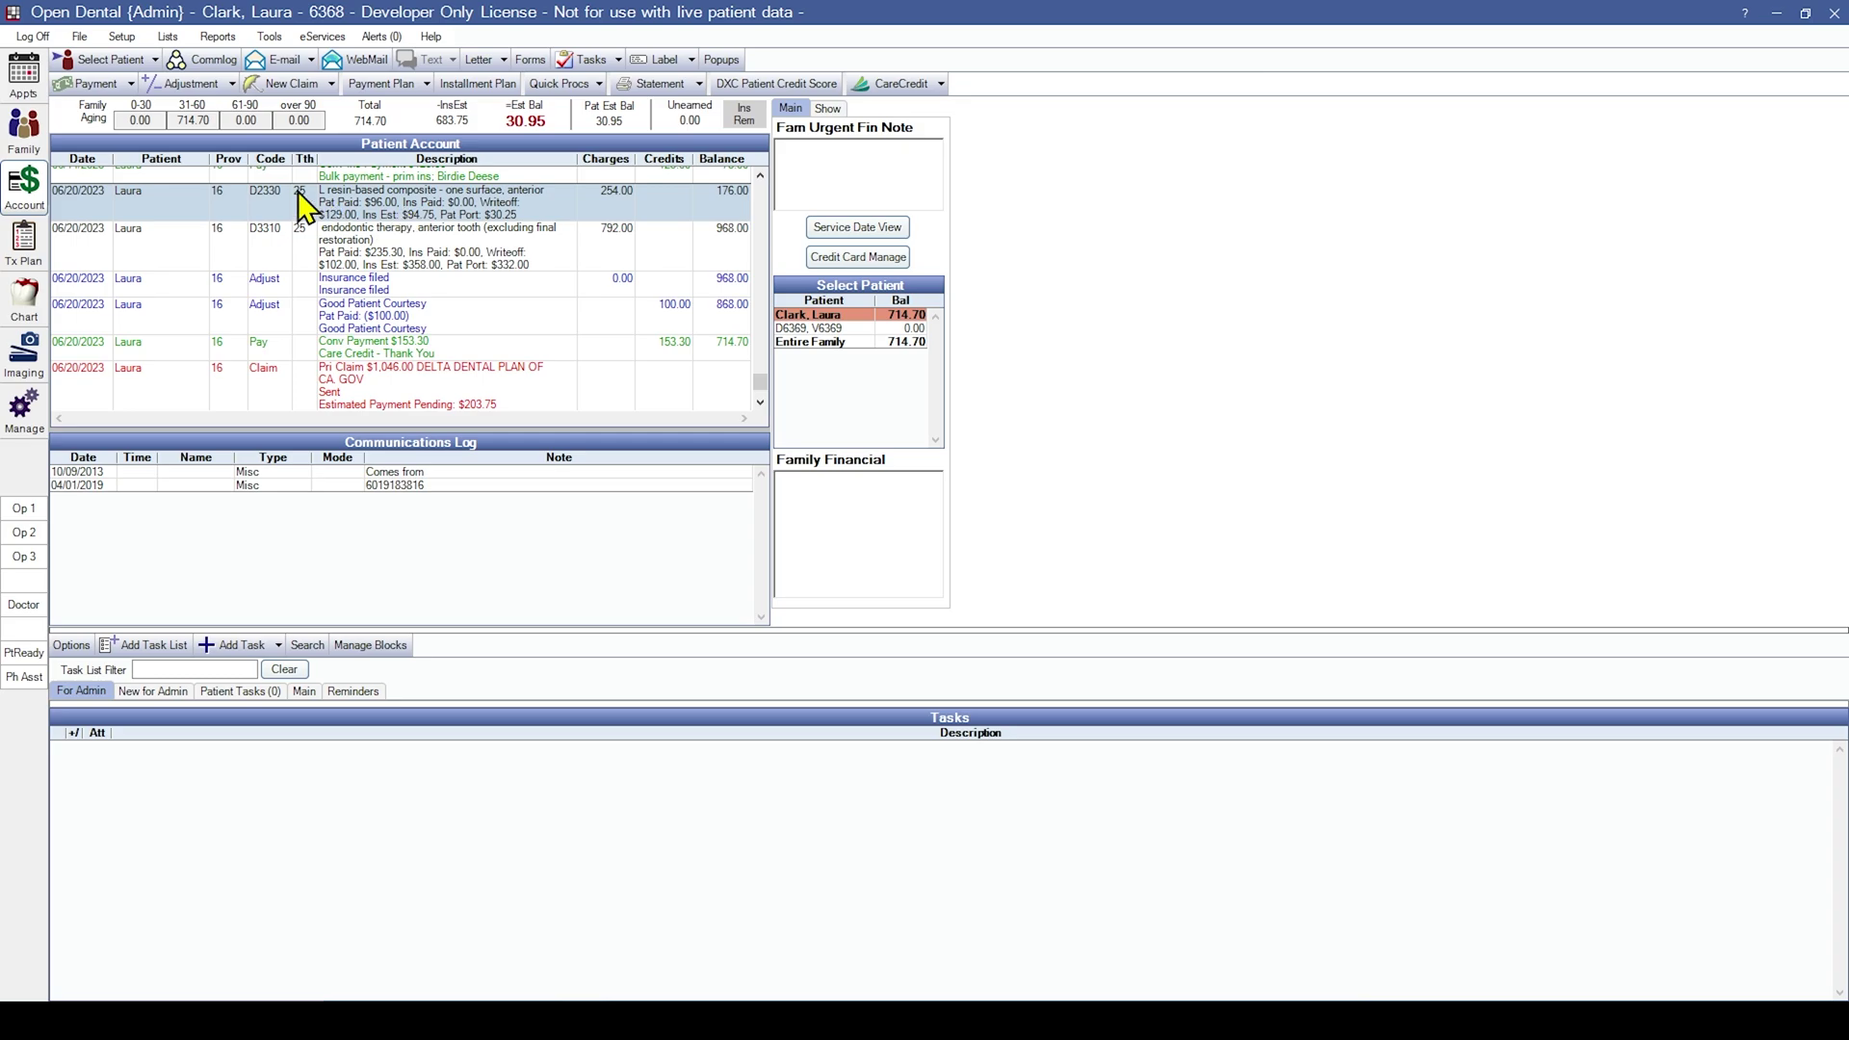
pyautogui.click(131, 84)
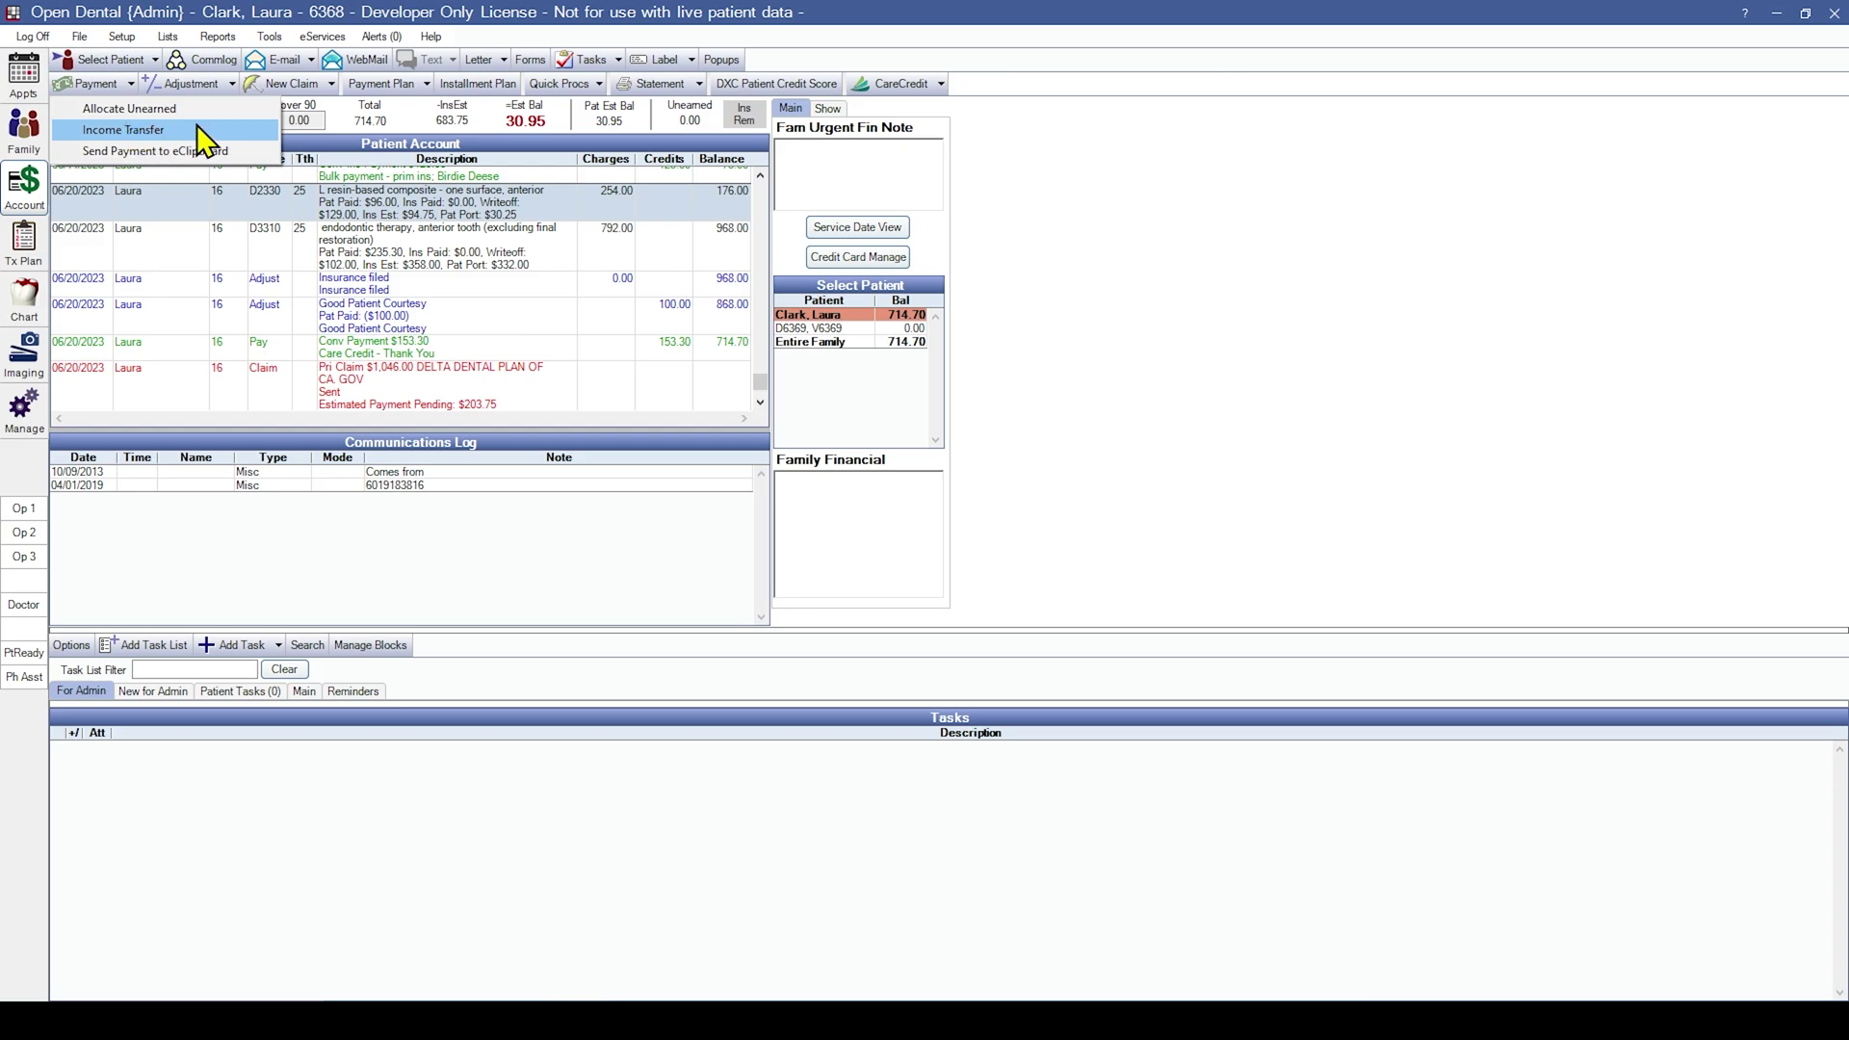
pyautogui.click(162, 130)
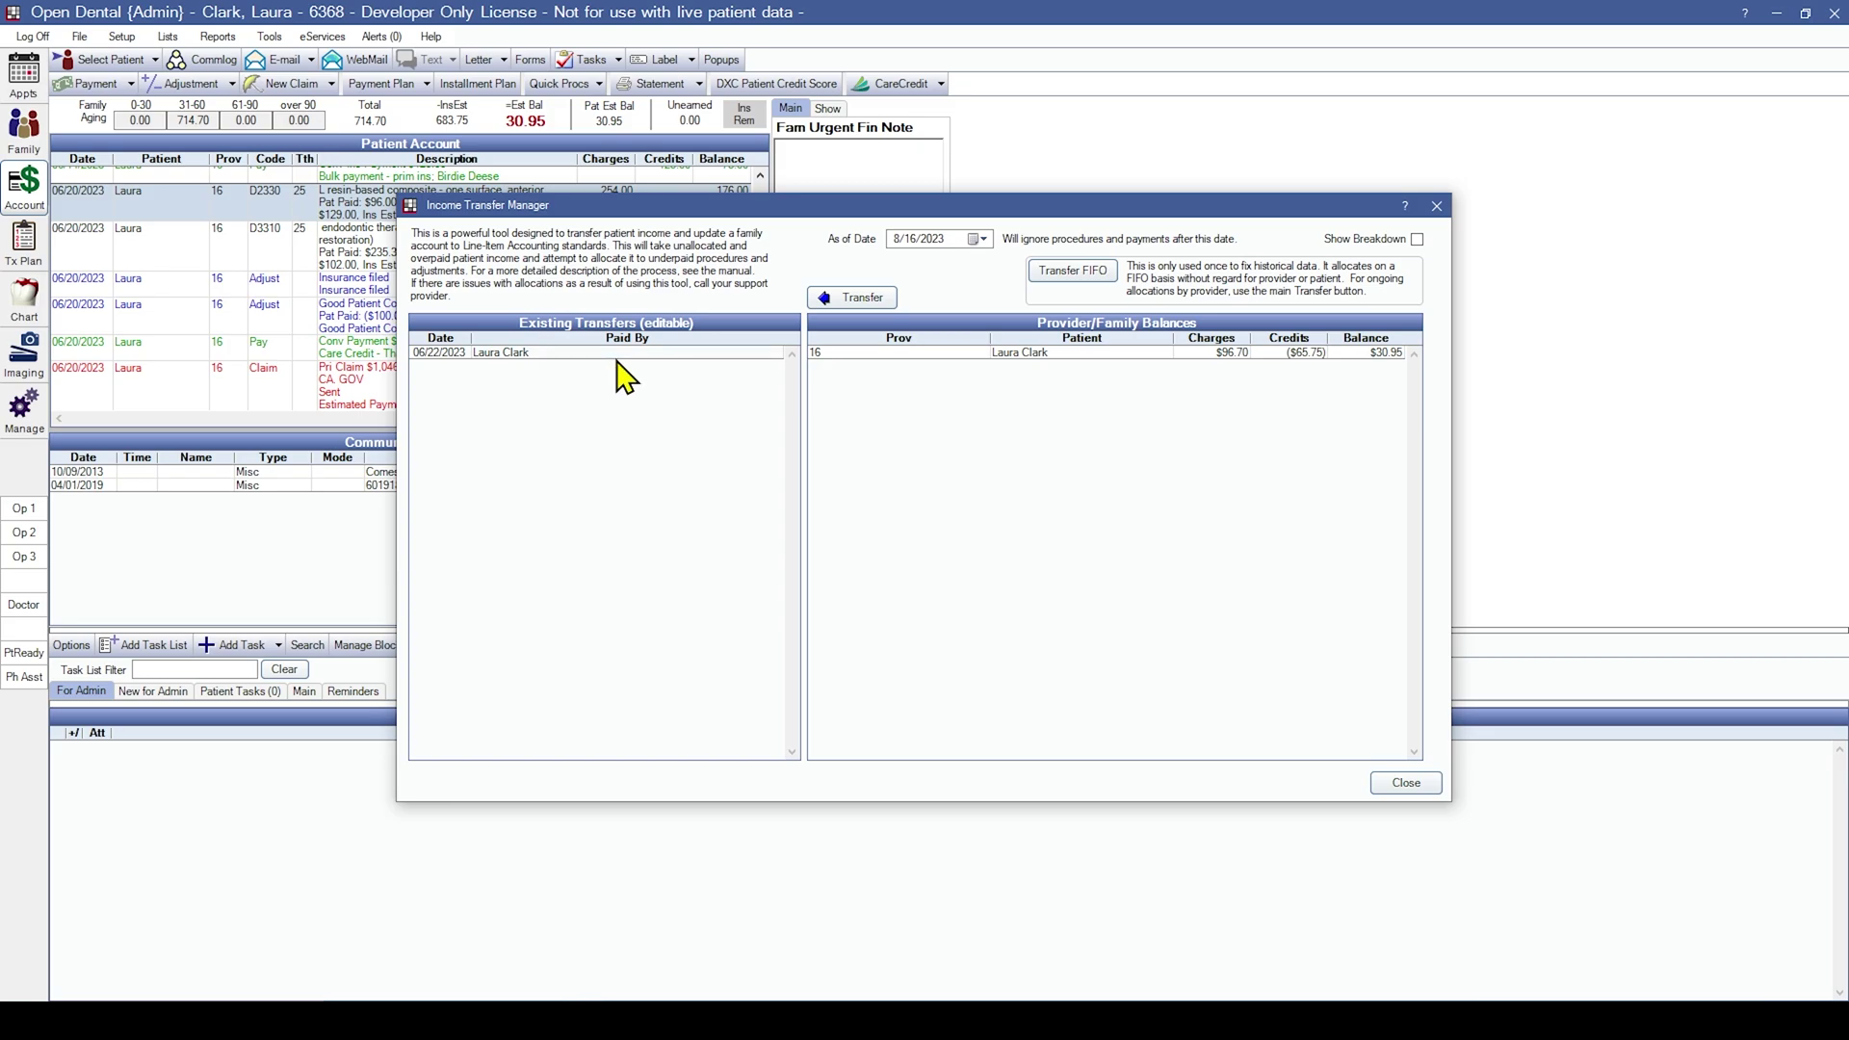
pyautogui.click(860, 300)
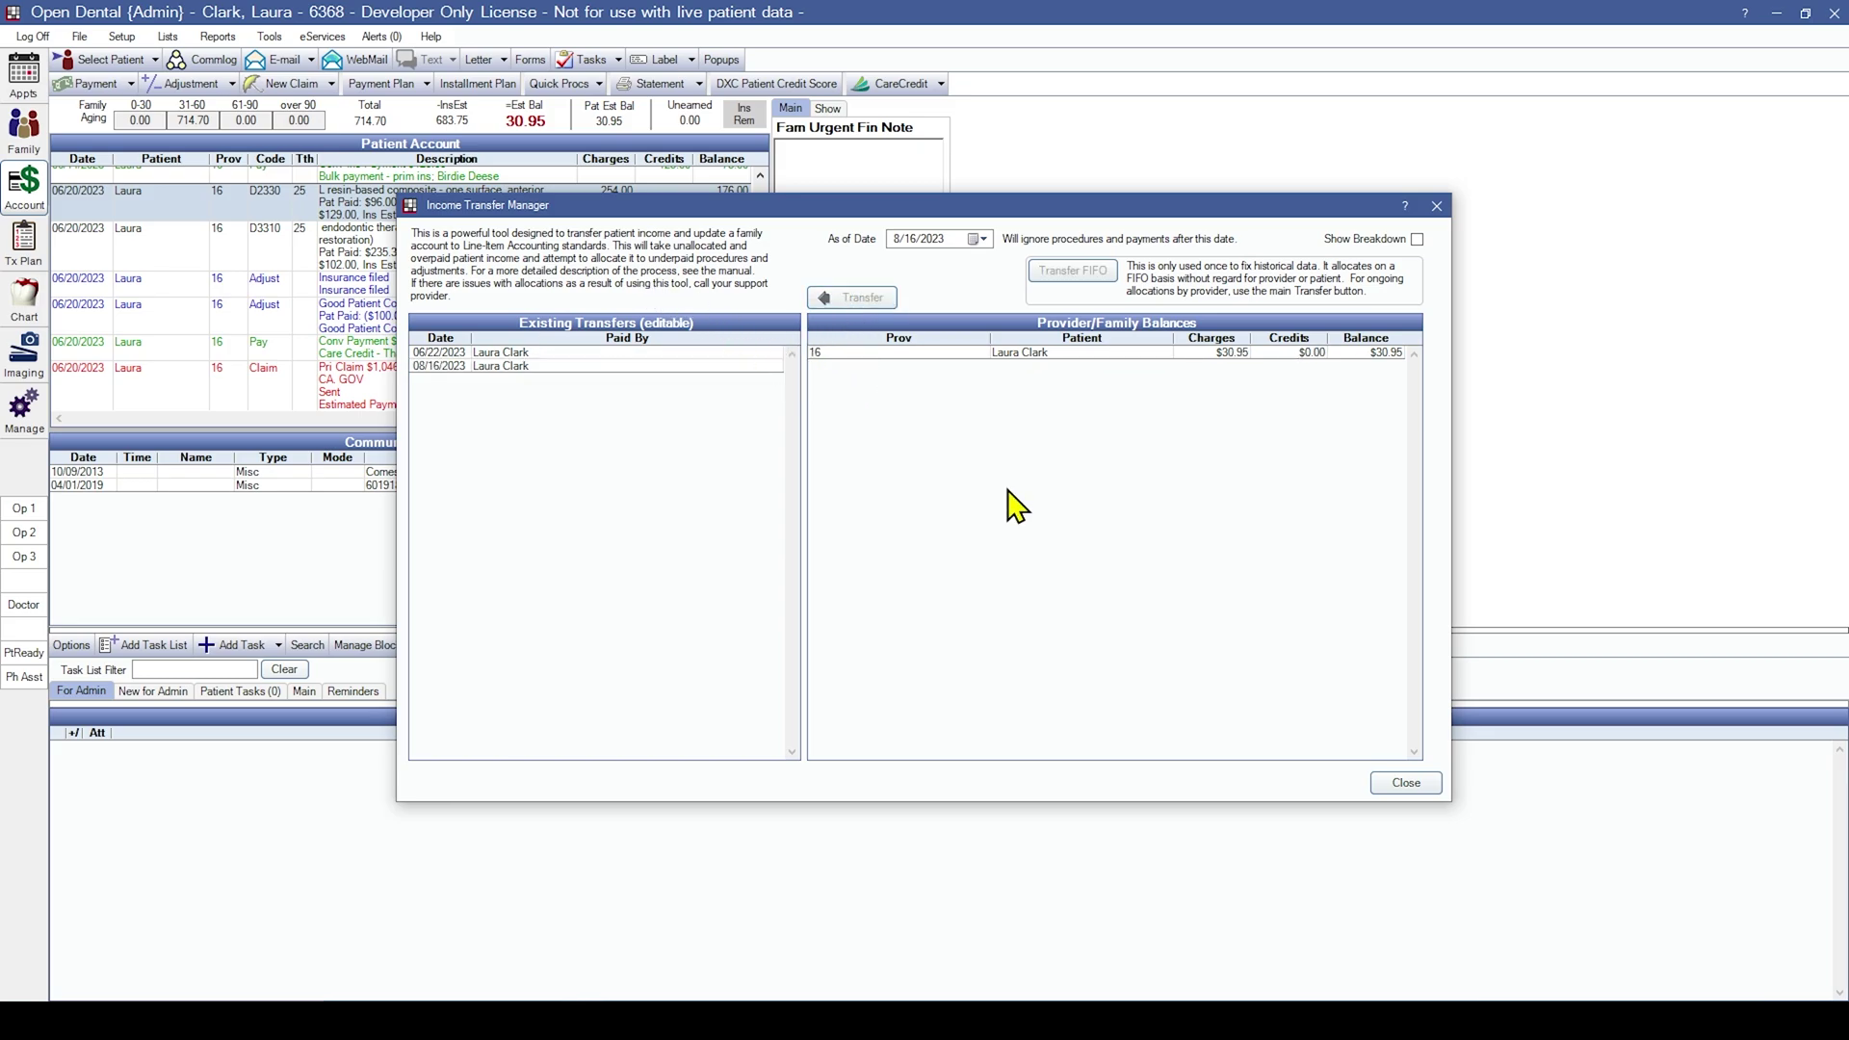
pyautogui.click(1406, 782)
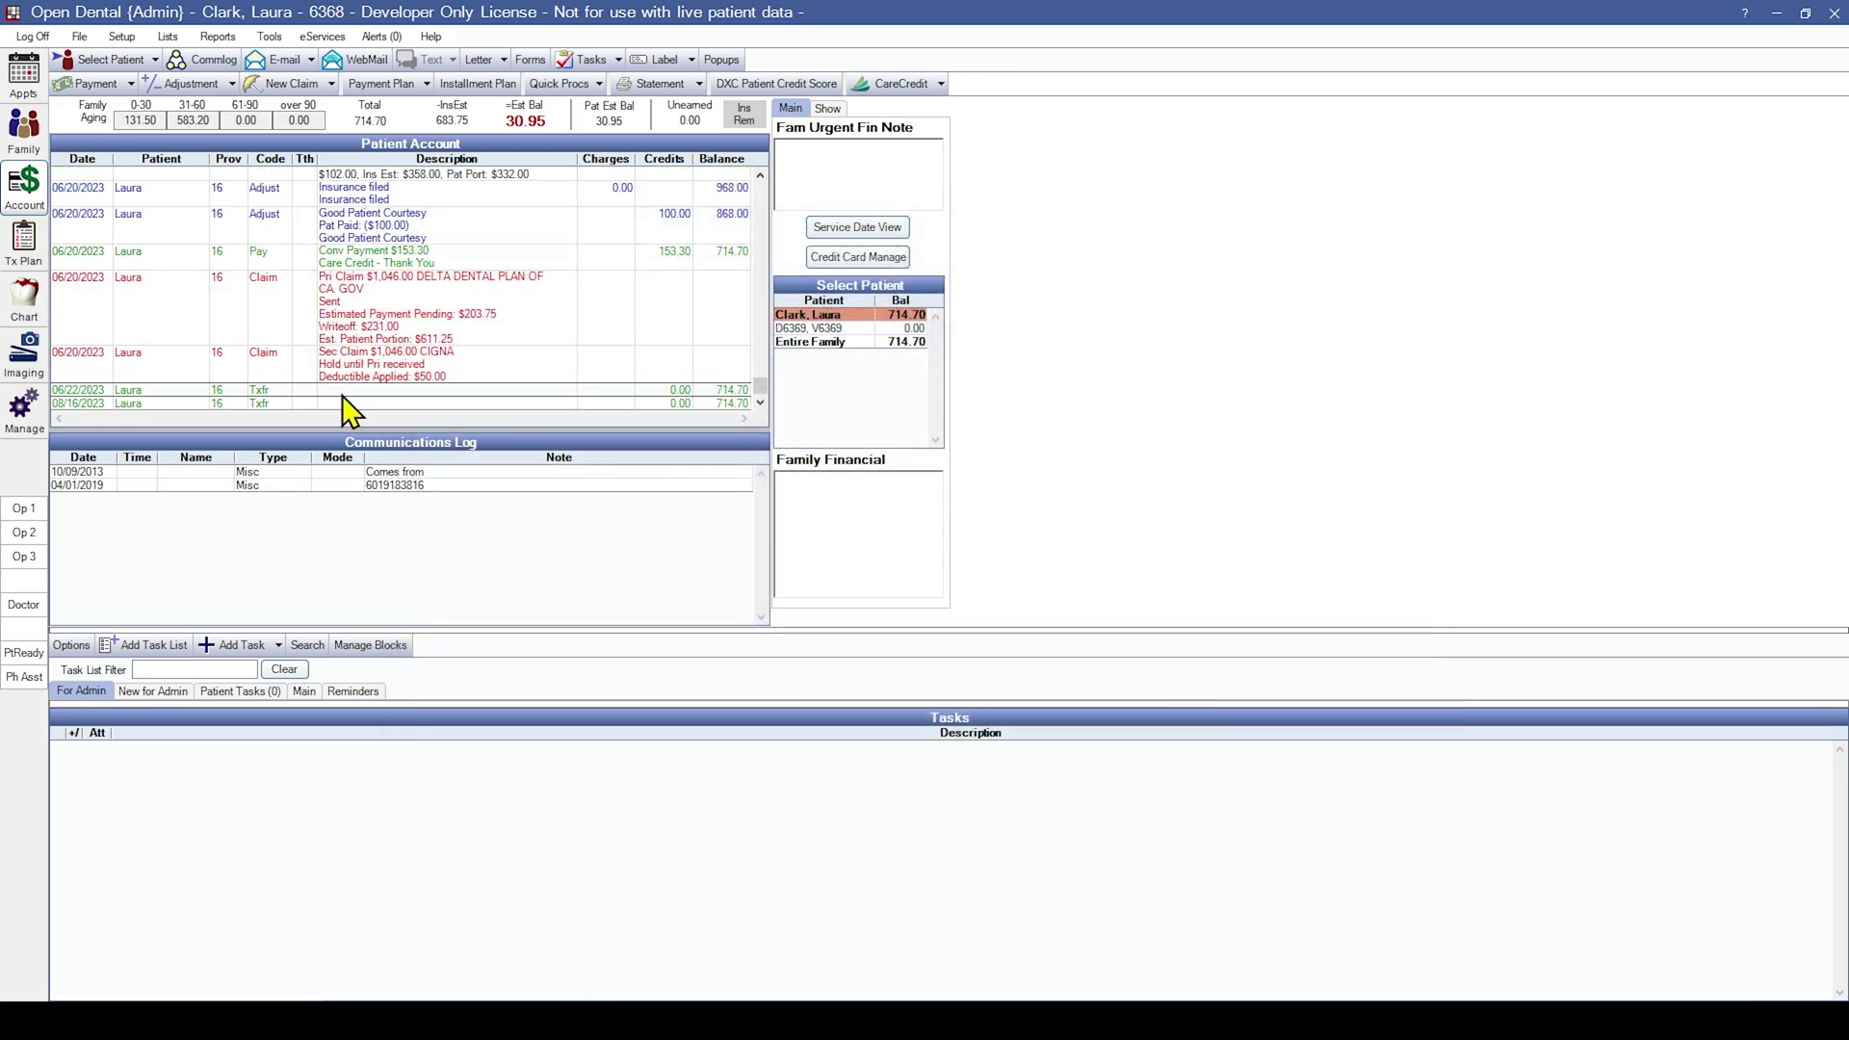
# Examine the patient-paid amounts on the 06/20/2023 D2330 and D3310 procedures in the ledger.
pyautogui.scroll(3, 424, 396)
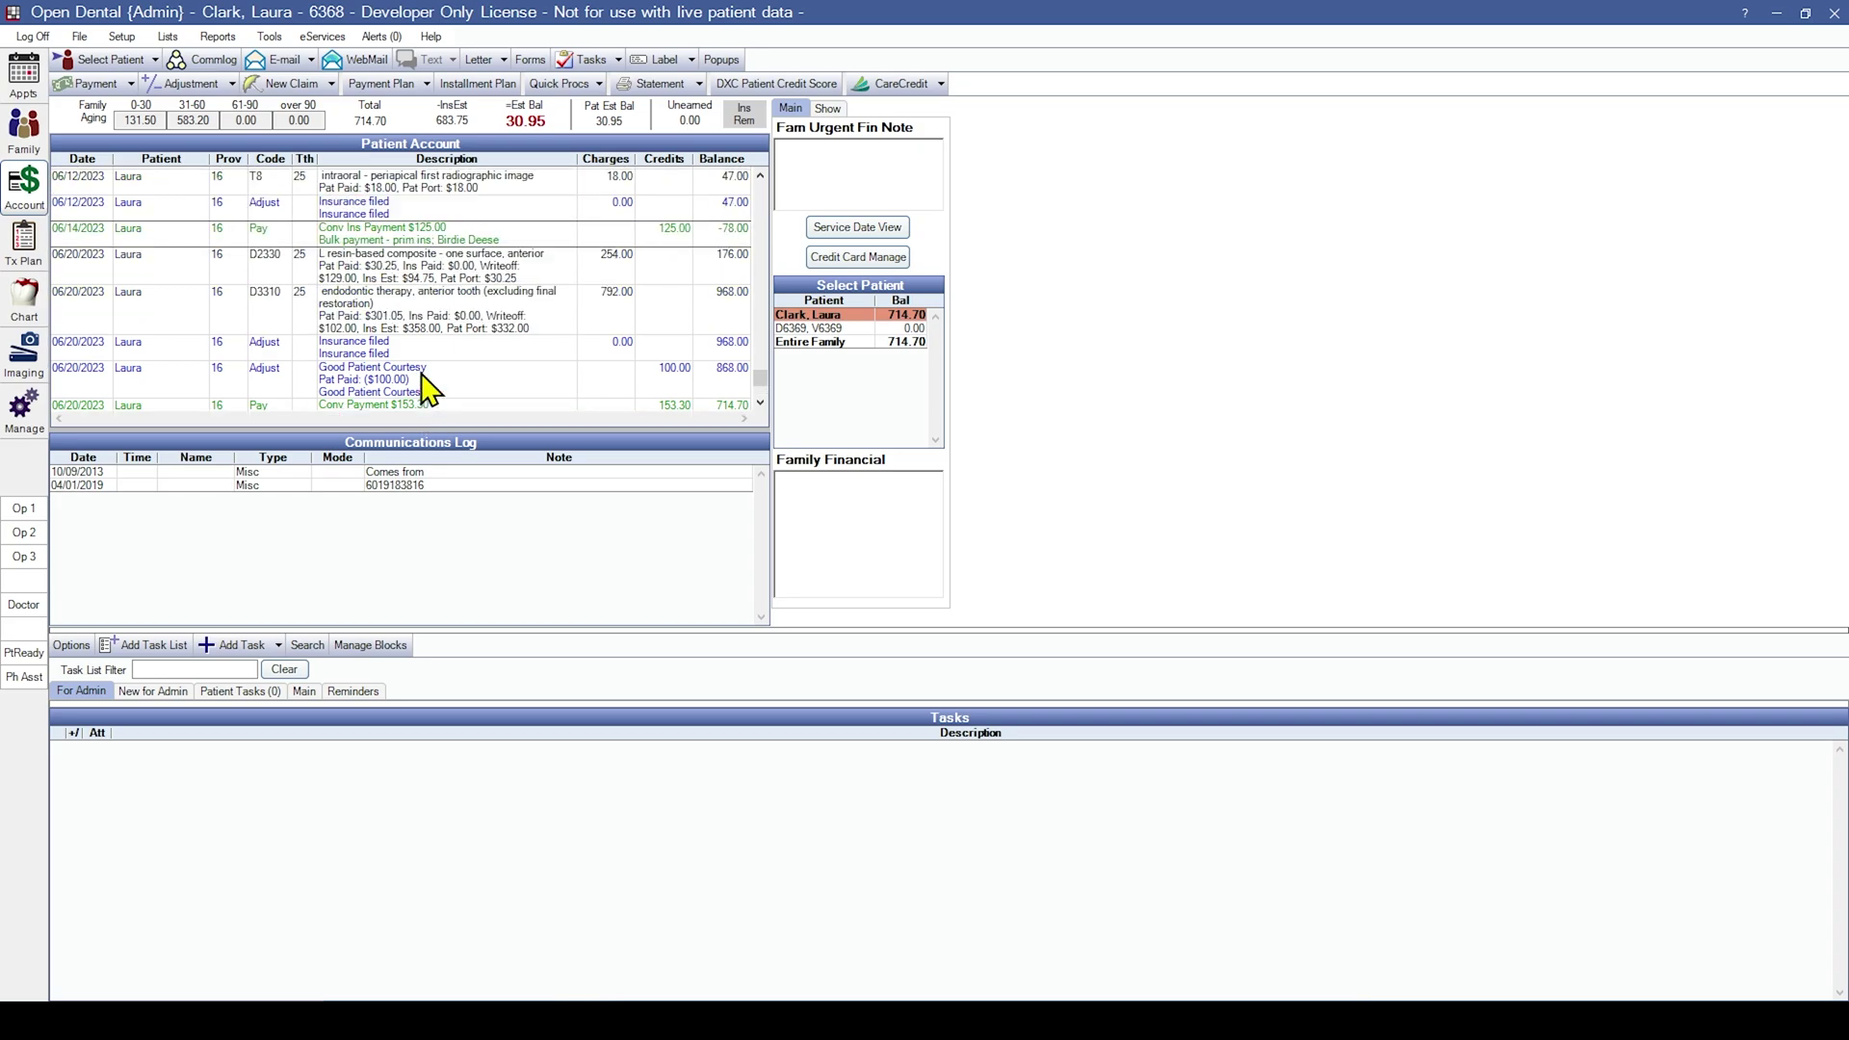
pyautogui.click(441, 275)
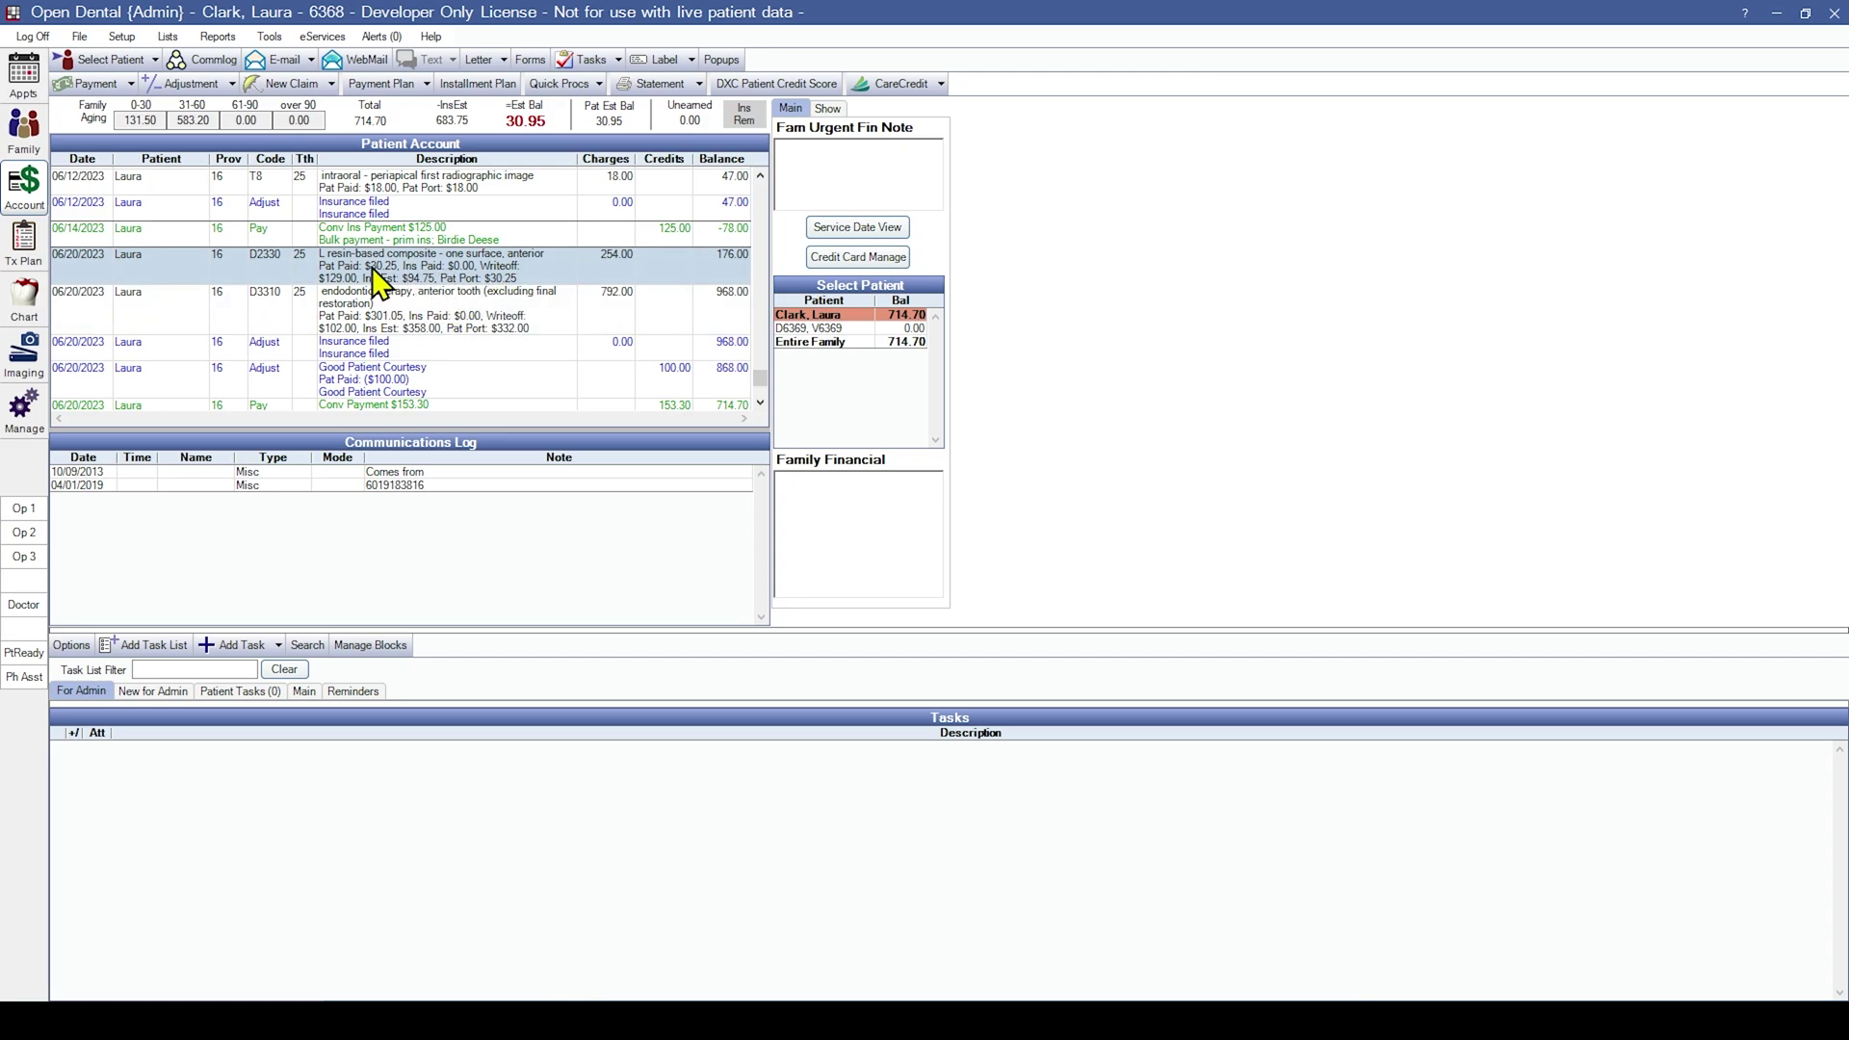
pyautogui.click(404, 323)
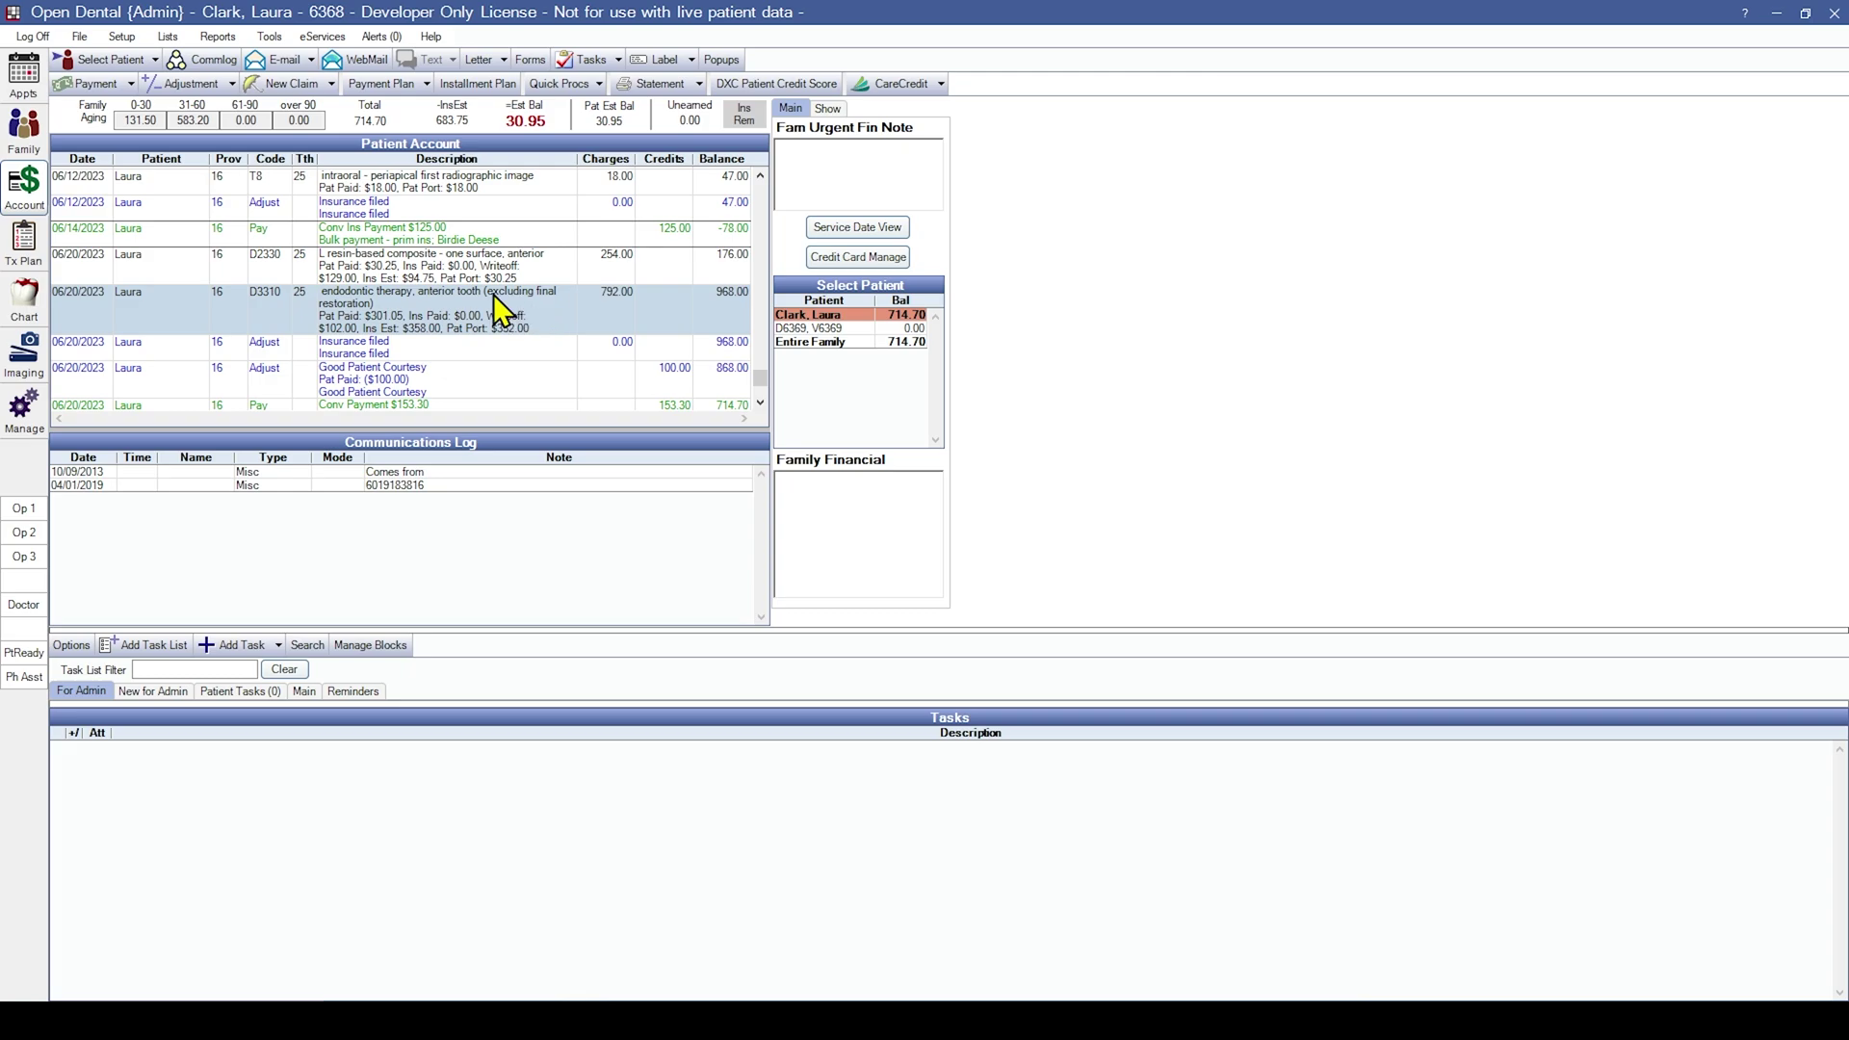
# Create a preauthorization for the treatment-planned T345 and T34 procedures using the CIGNA plan with relationship to subscriber Self.
pyautogui.click(20, 246)
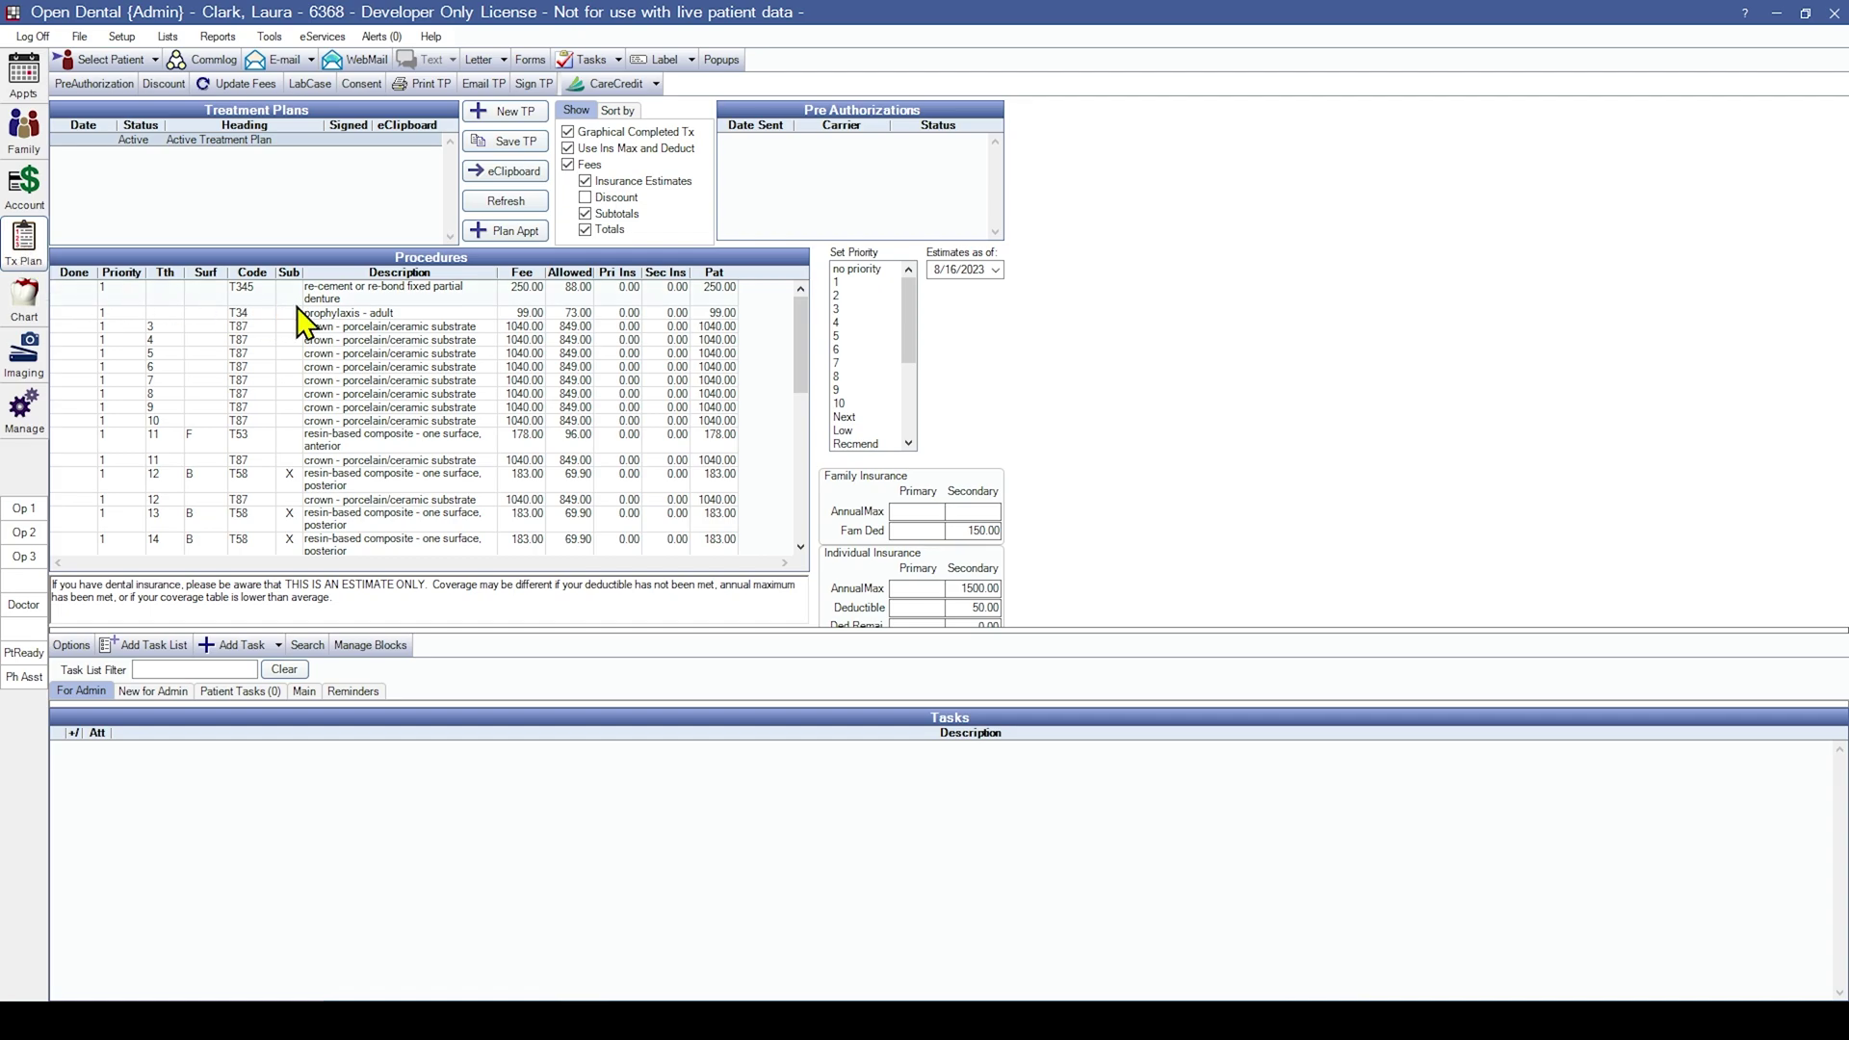
pyautogui.click(329, 293)
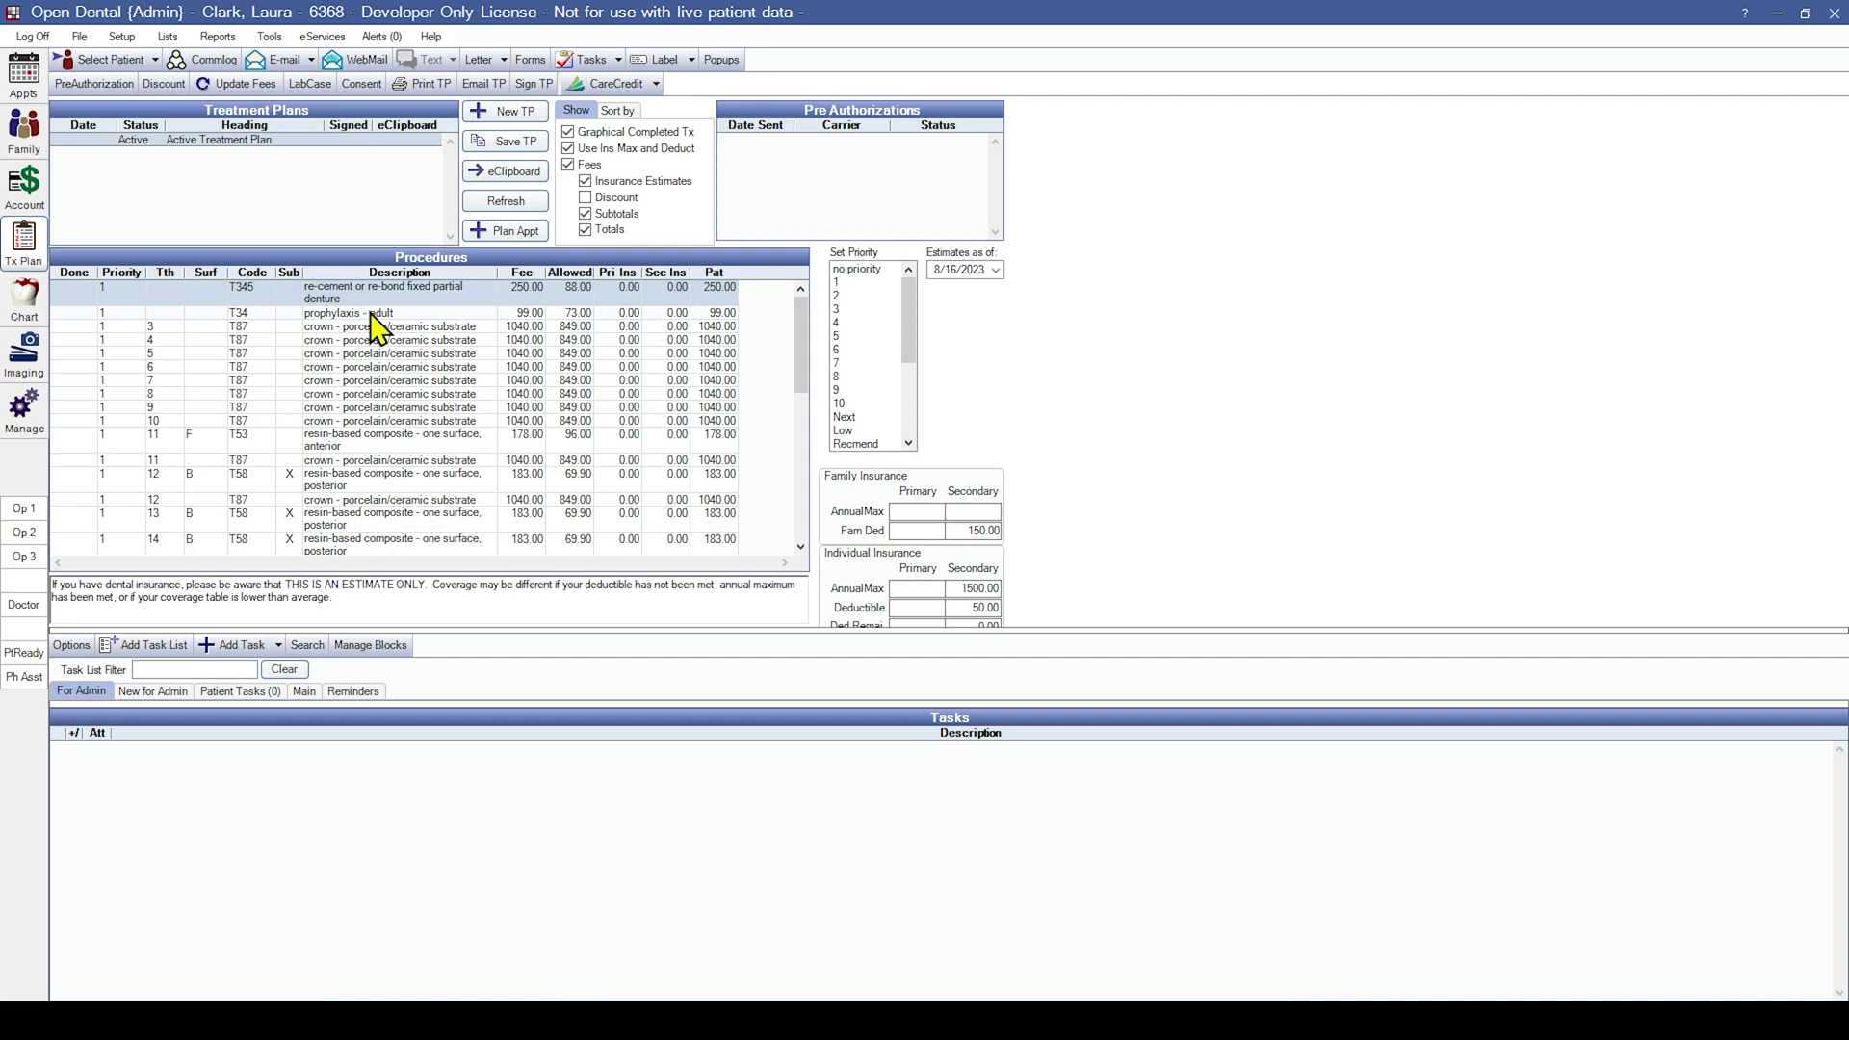
pyautogui.keyDown('ctrl'); pyautogui.click(372, 313); pyautogui.keyUp('ctrl')
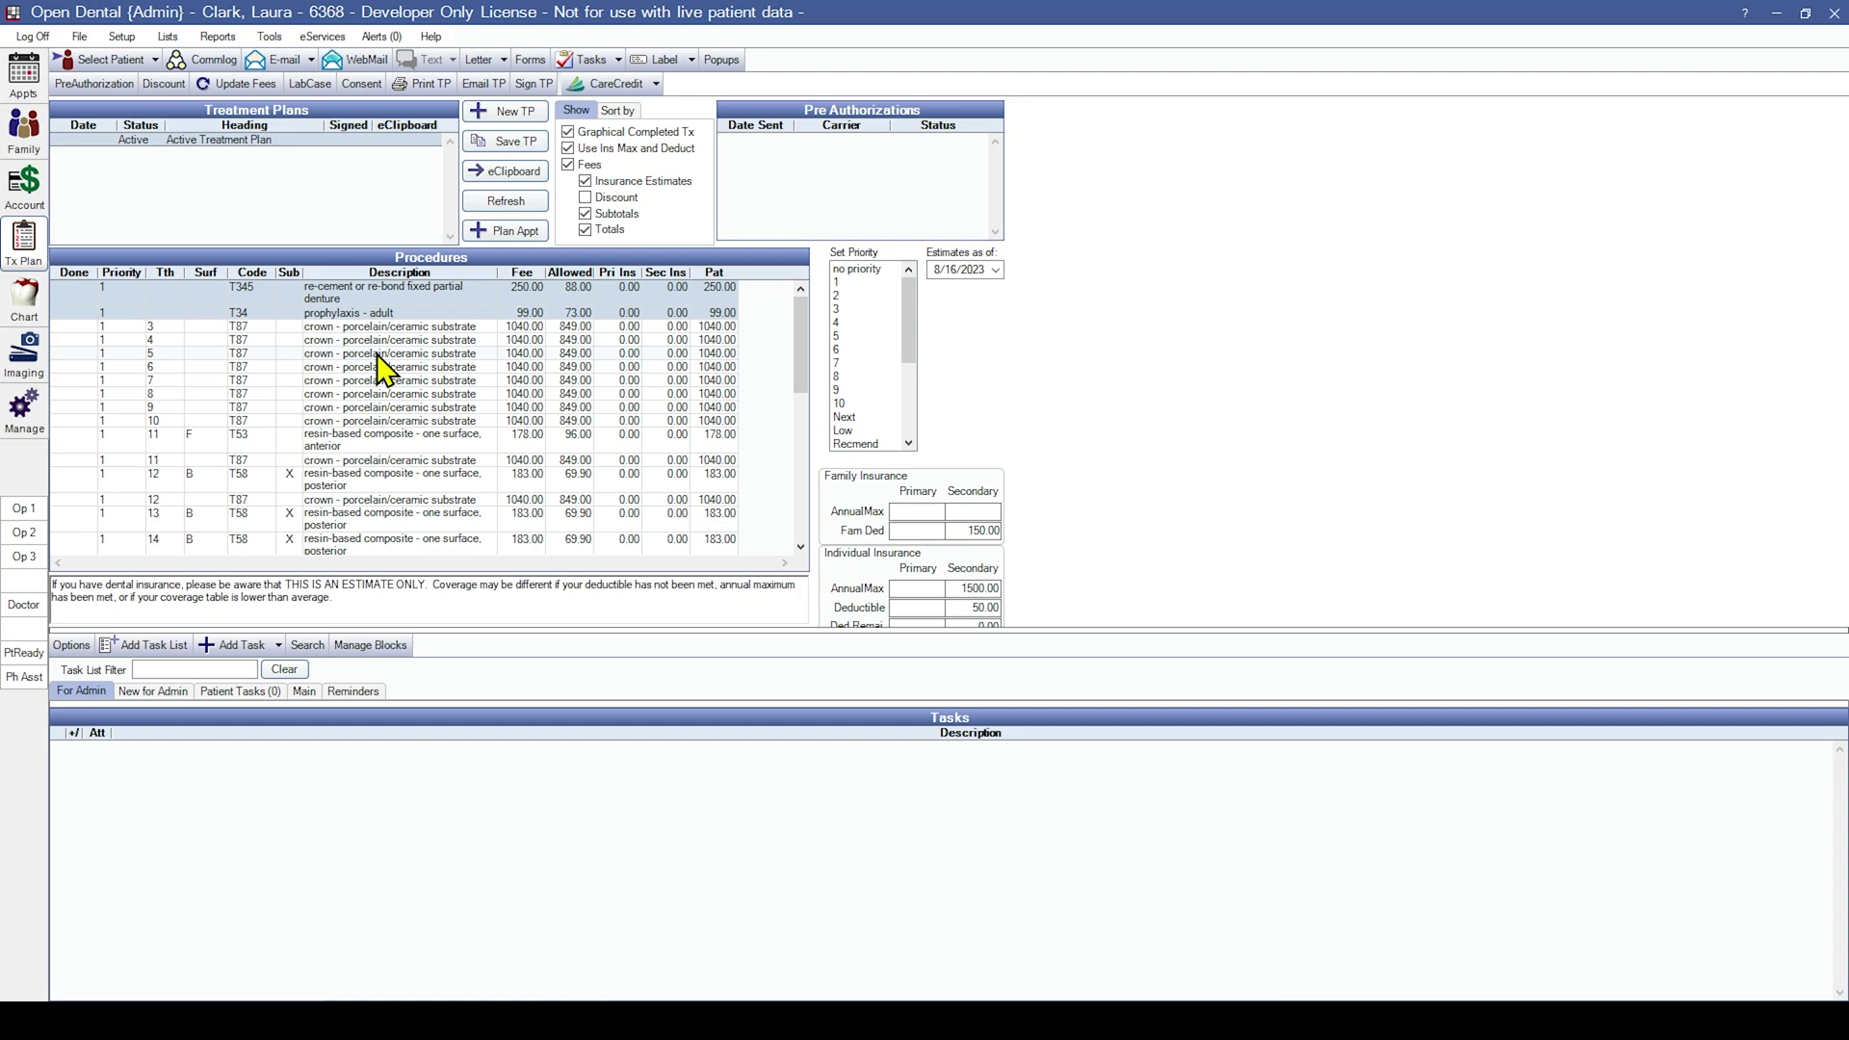
pyautogui.click(94, 84)
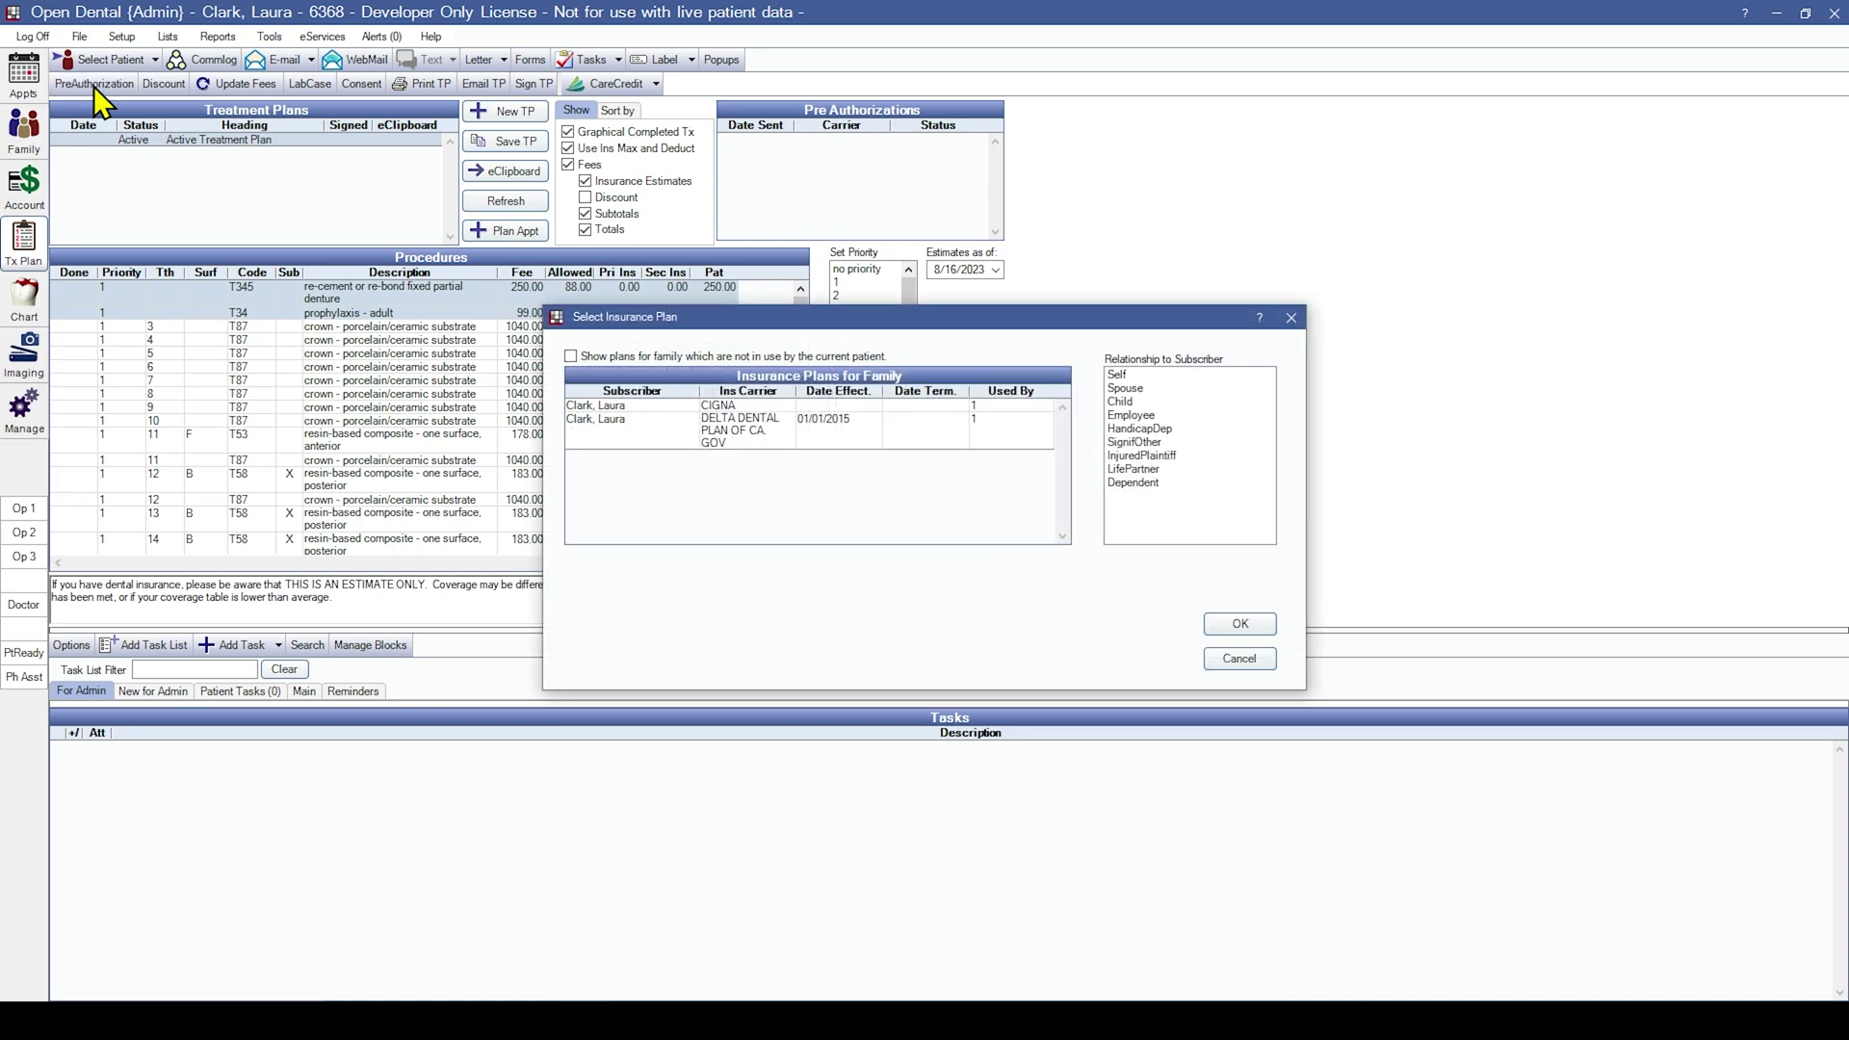
pyautogui.click(728, 408)
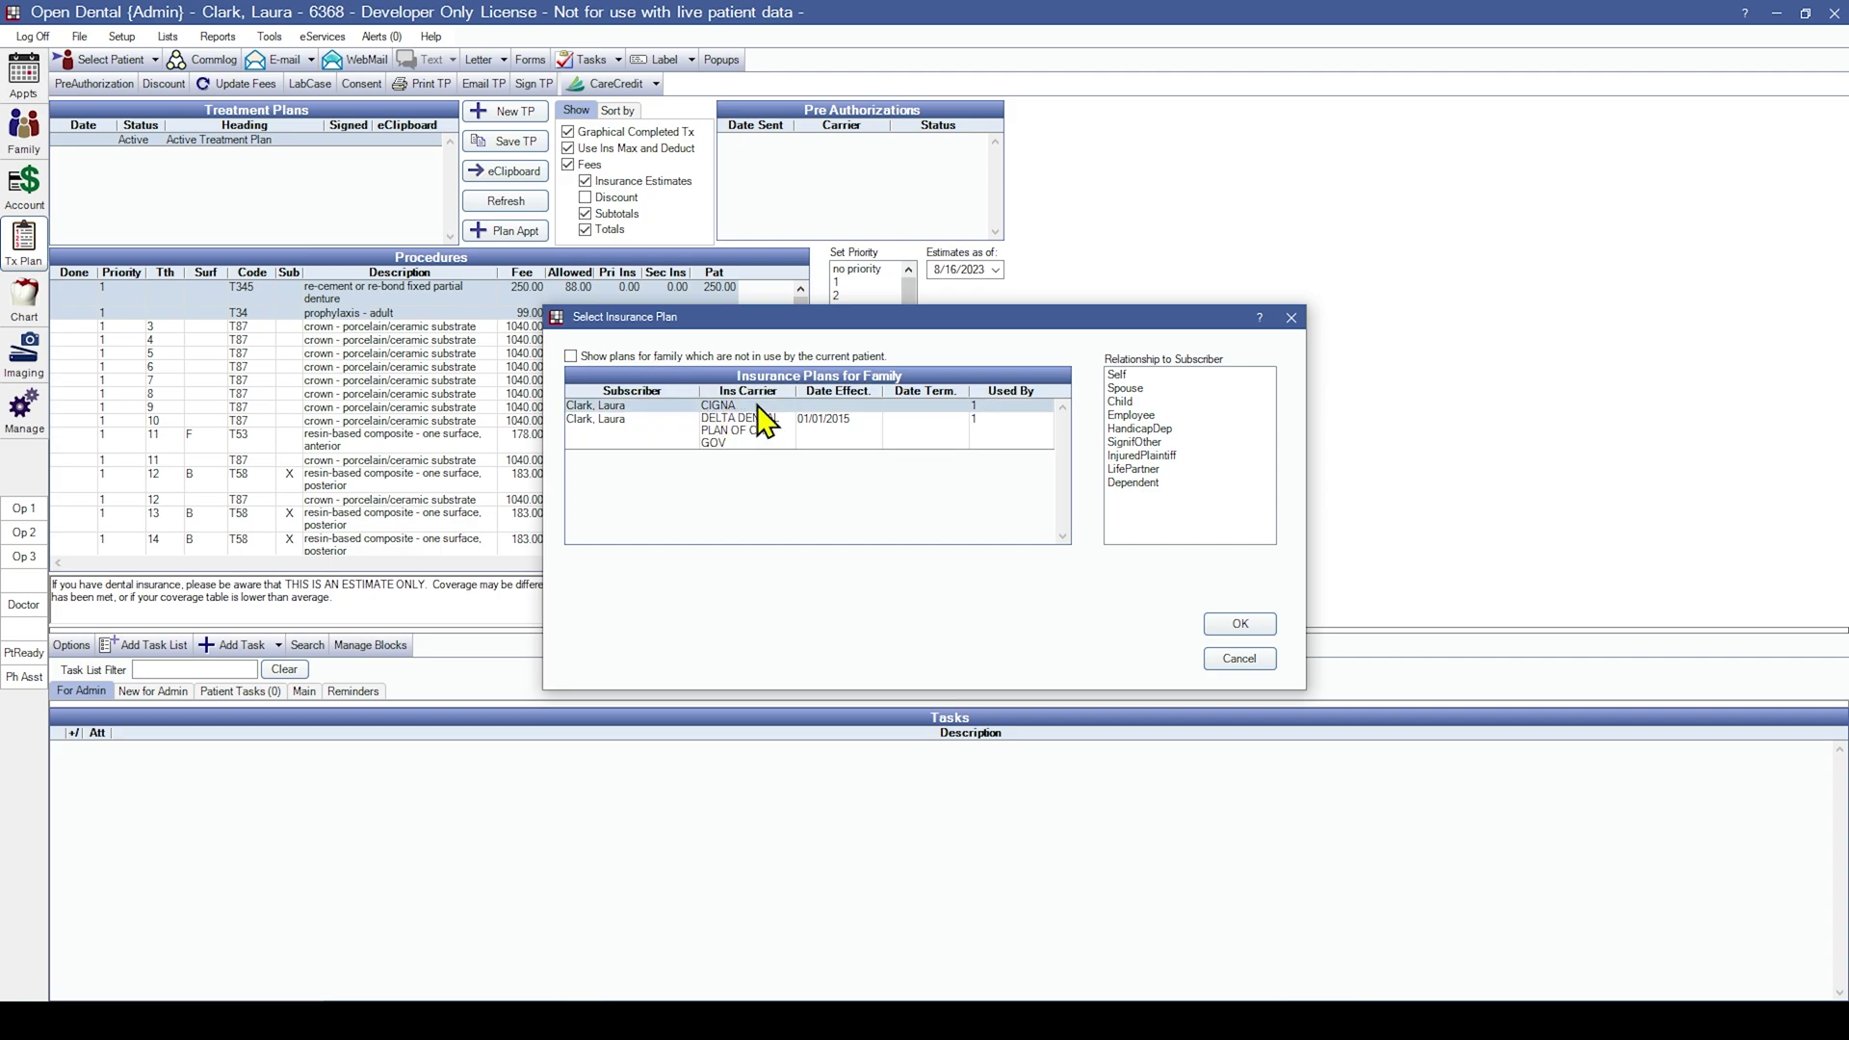
pyautogui.click(1134, 376)
pyautogui.click(1139, 374)
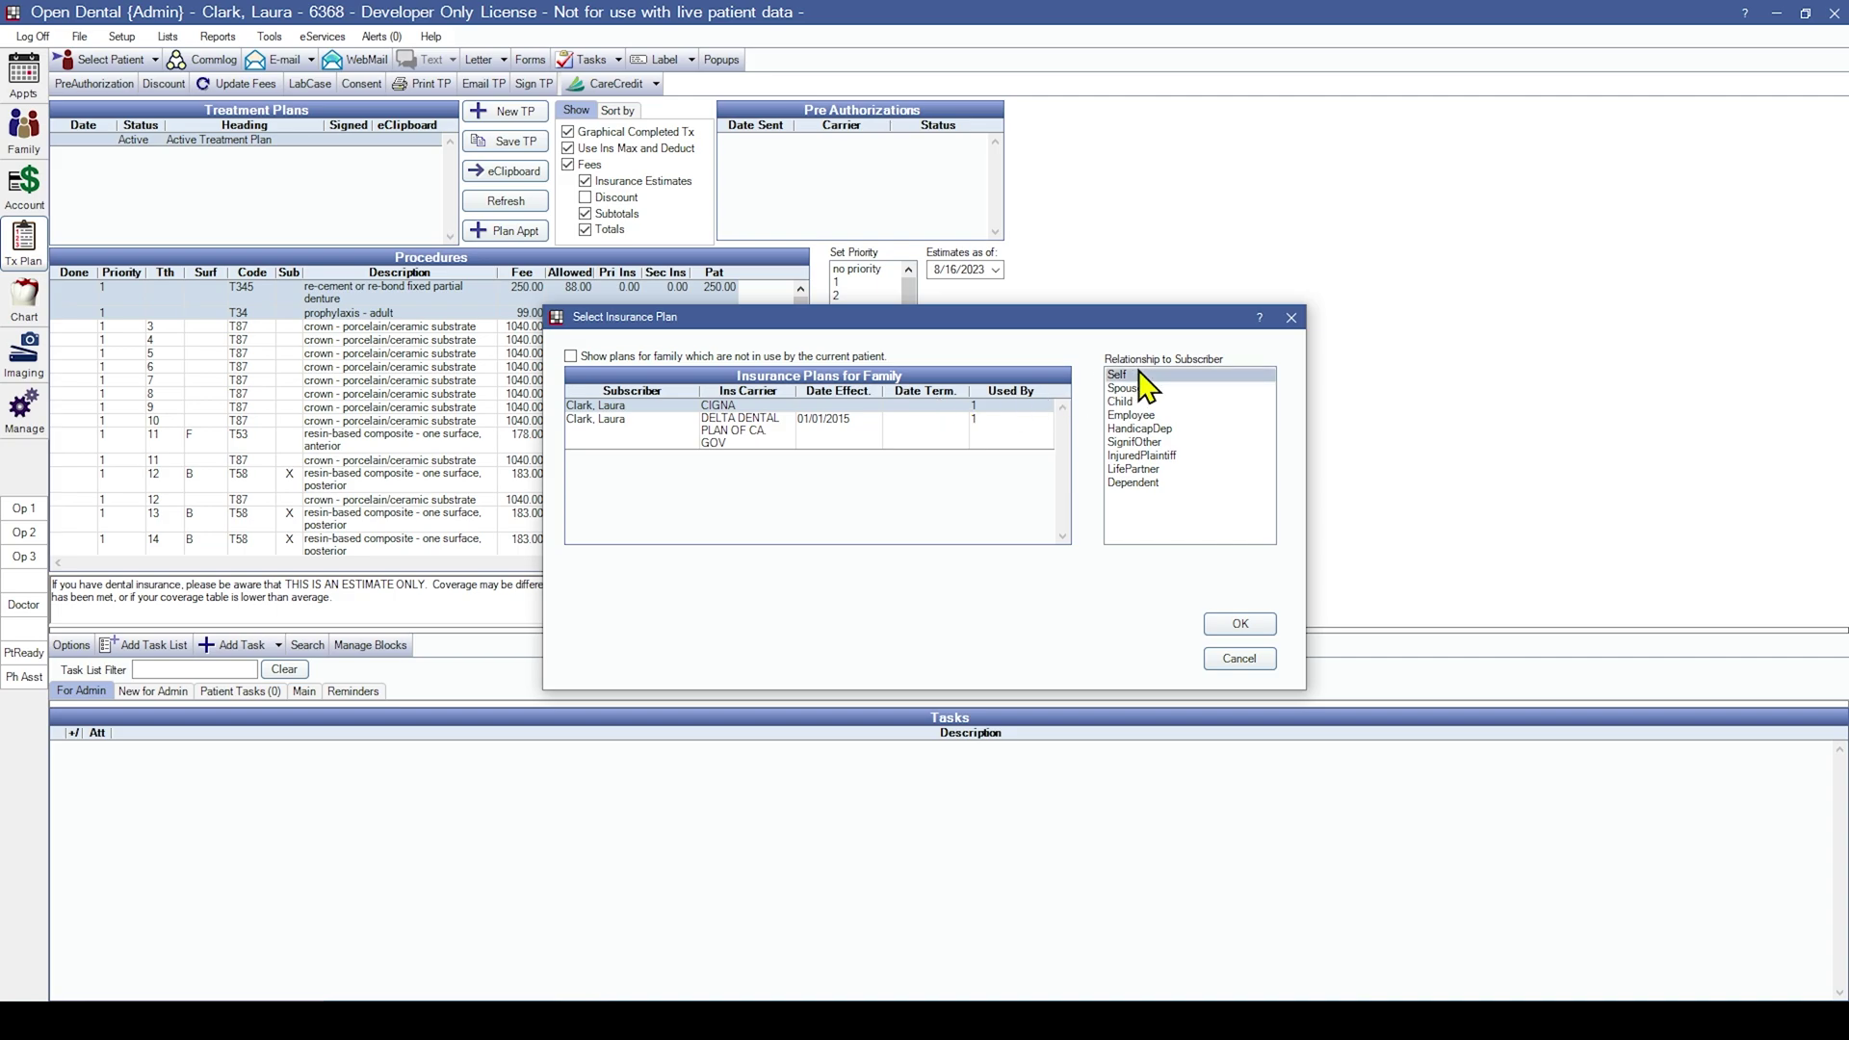
pyautogui.click(1261, 630)
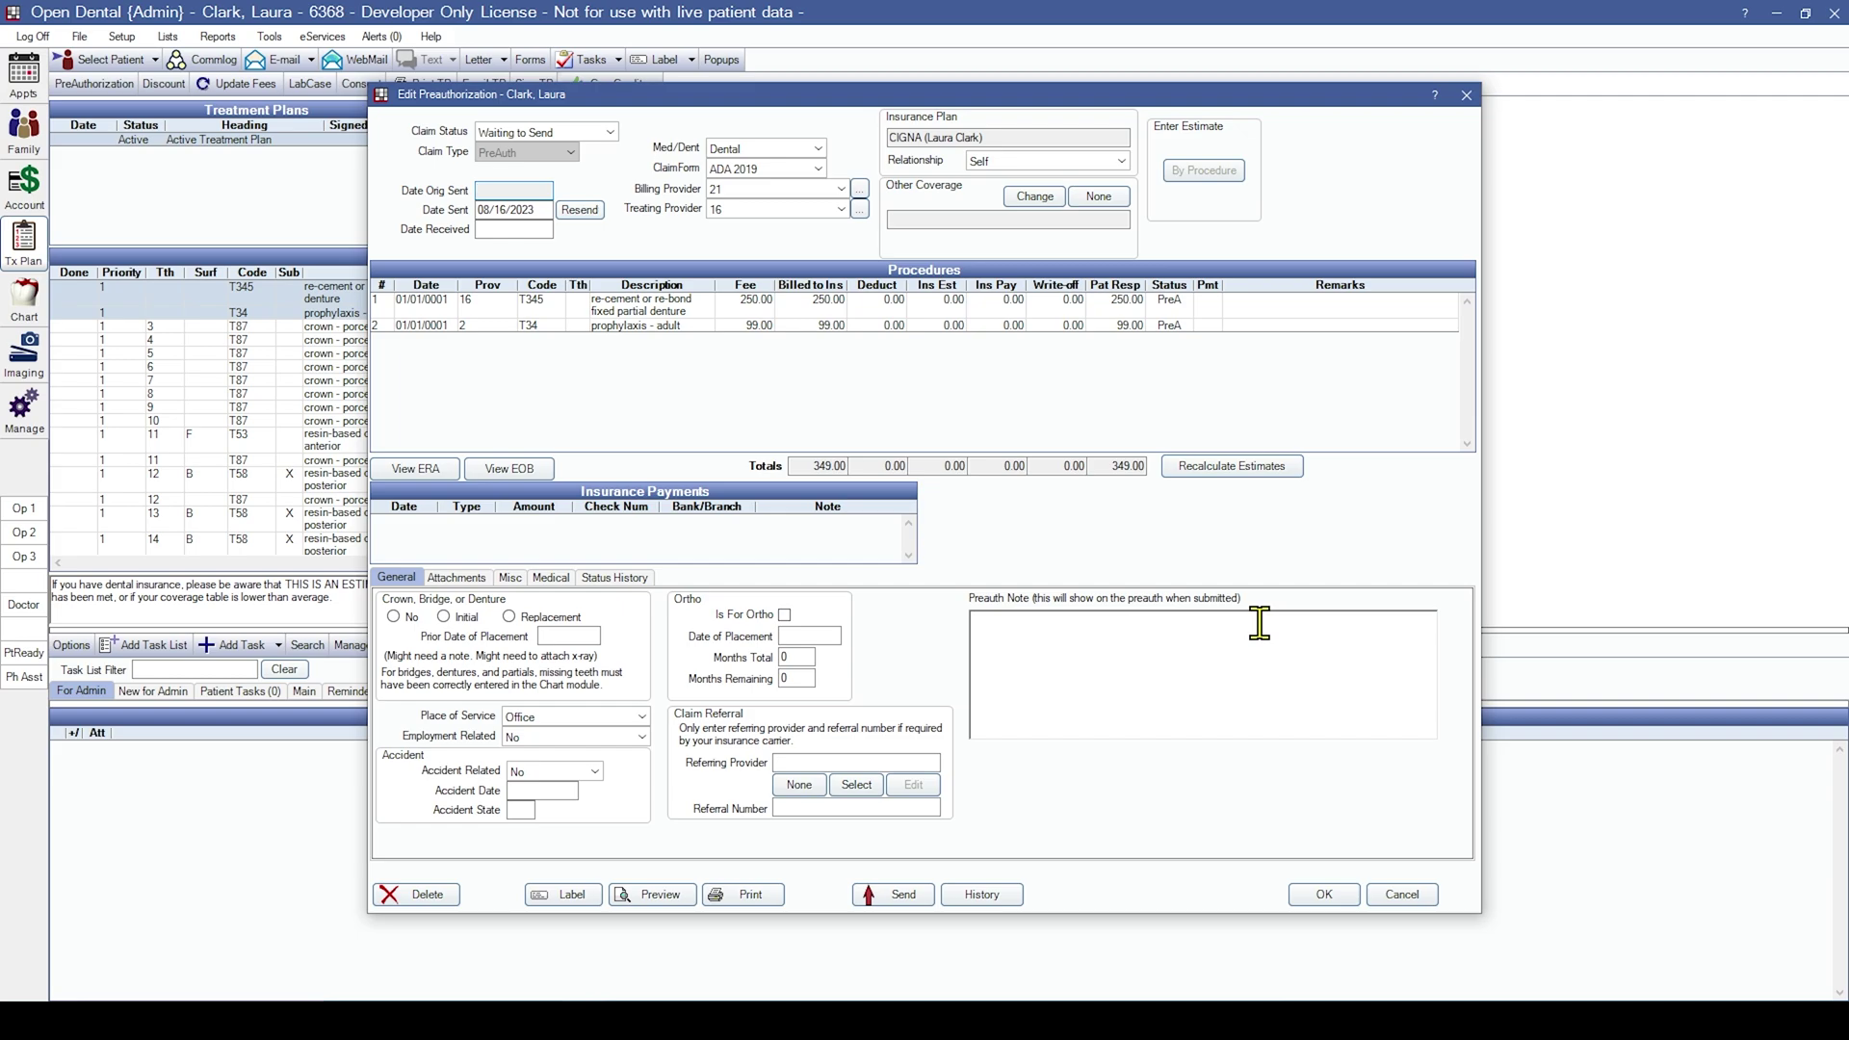
# Set the preauthorization's status to Sent - Verified and its date sent to 06/20/2023, and save it.
pyautogui.click(609, 133)
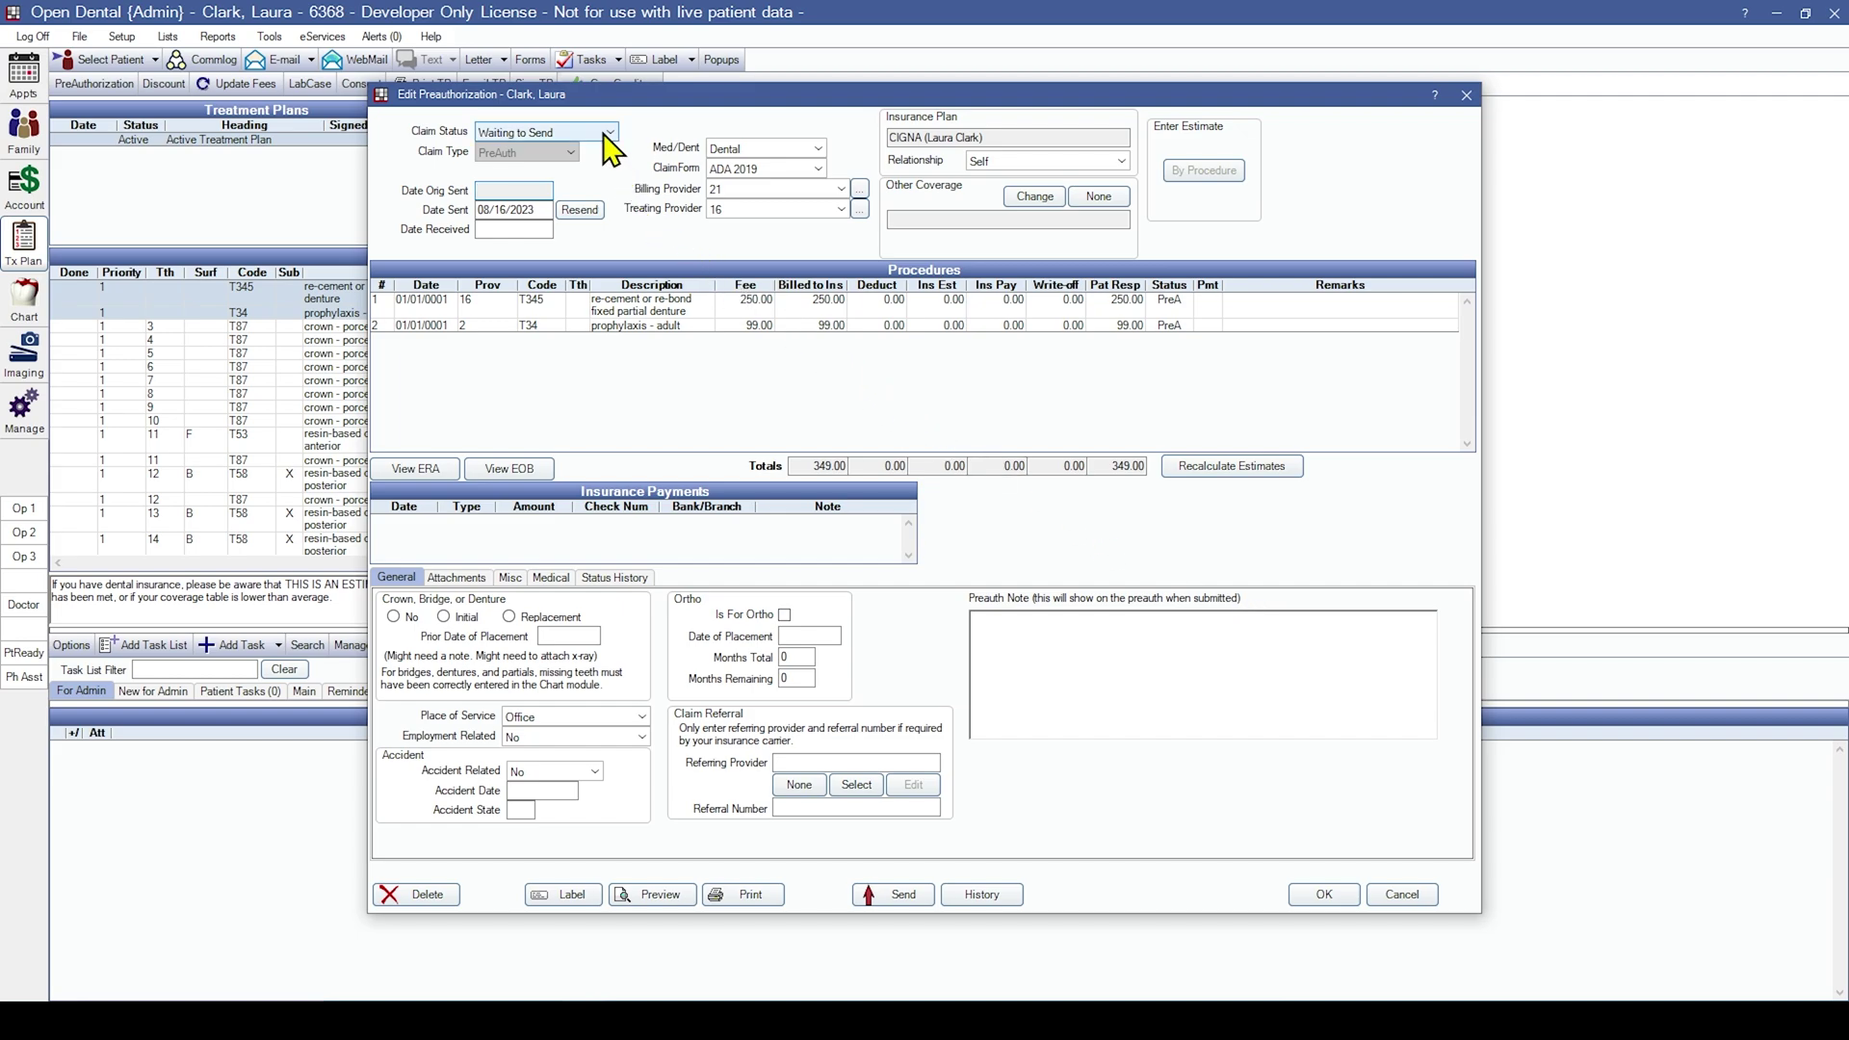
pyautogui.click(525, 200)
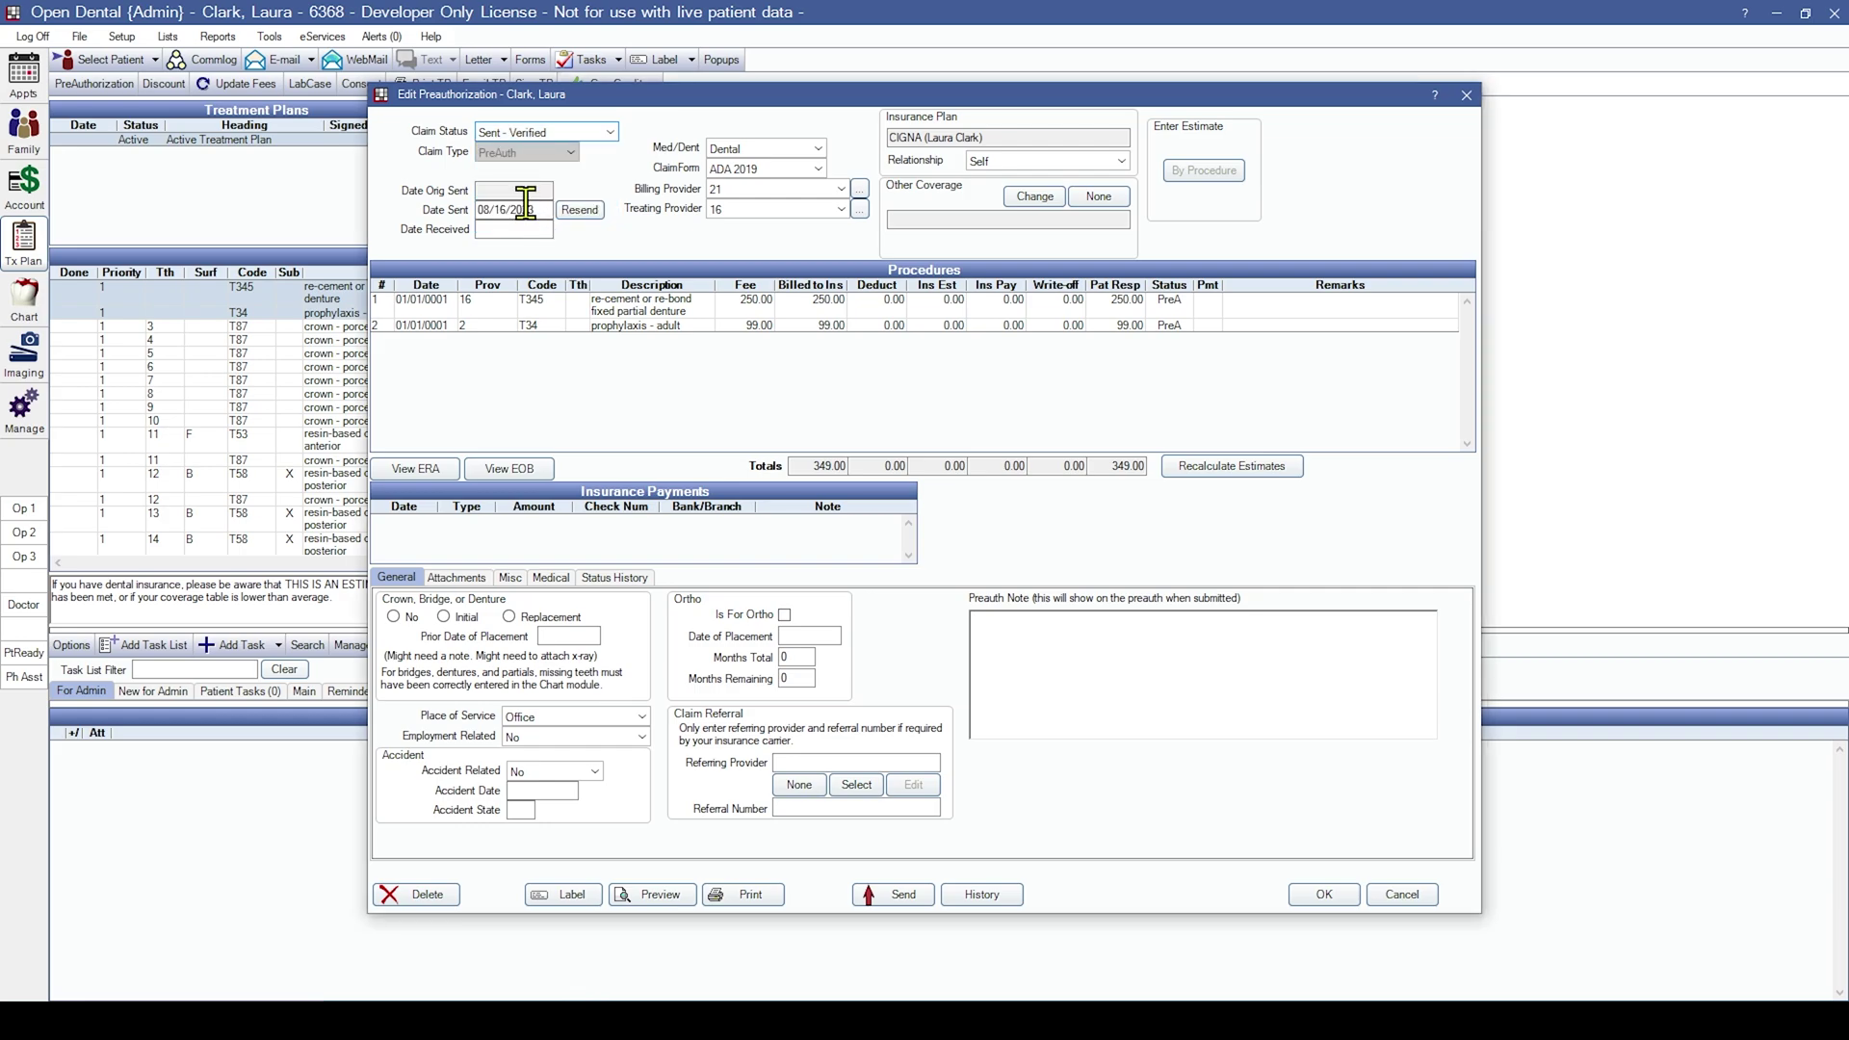
pyautogui.click(487, 209)
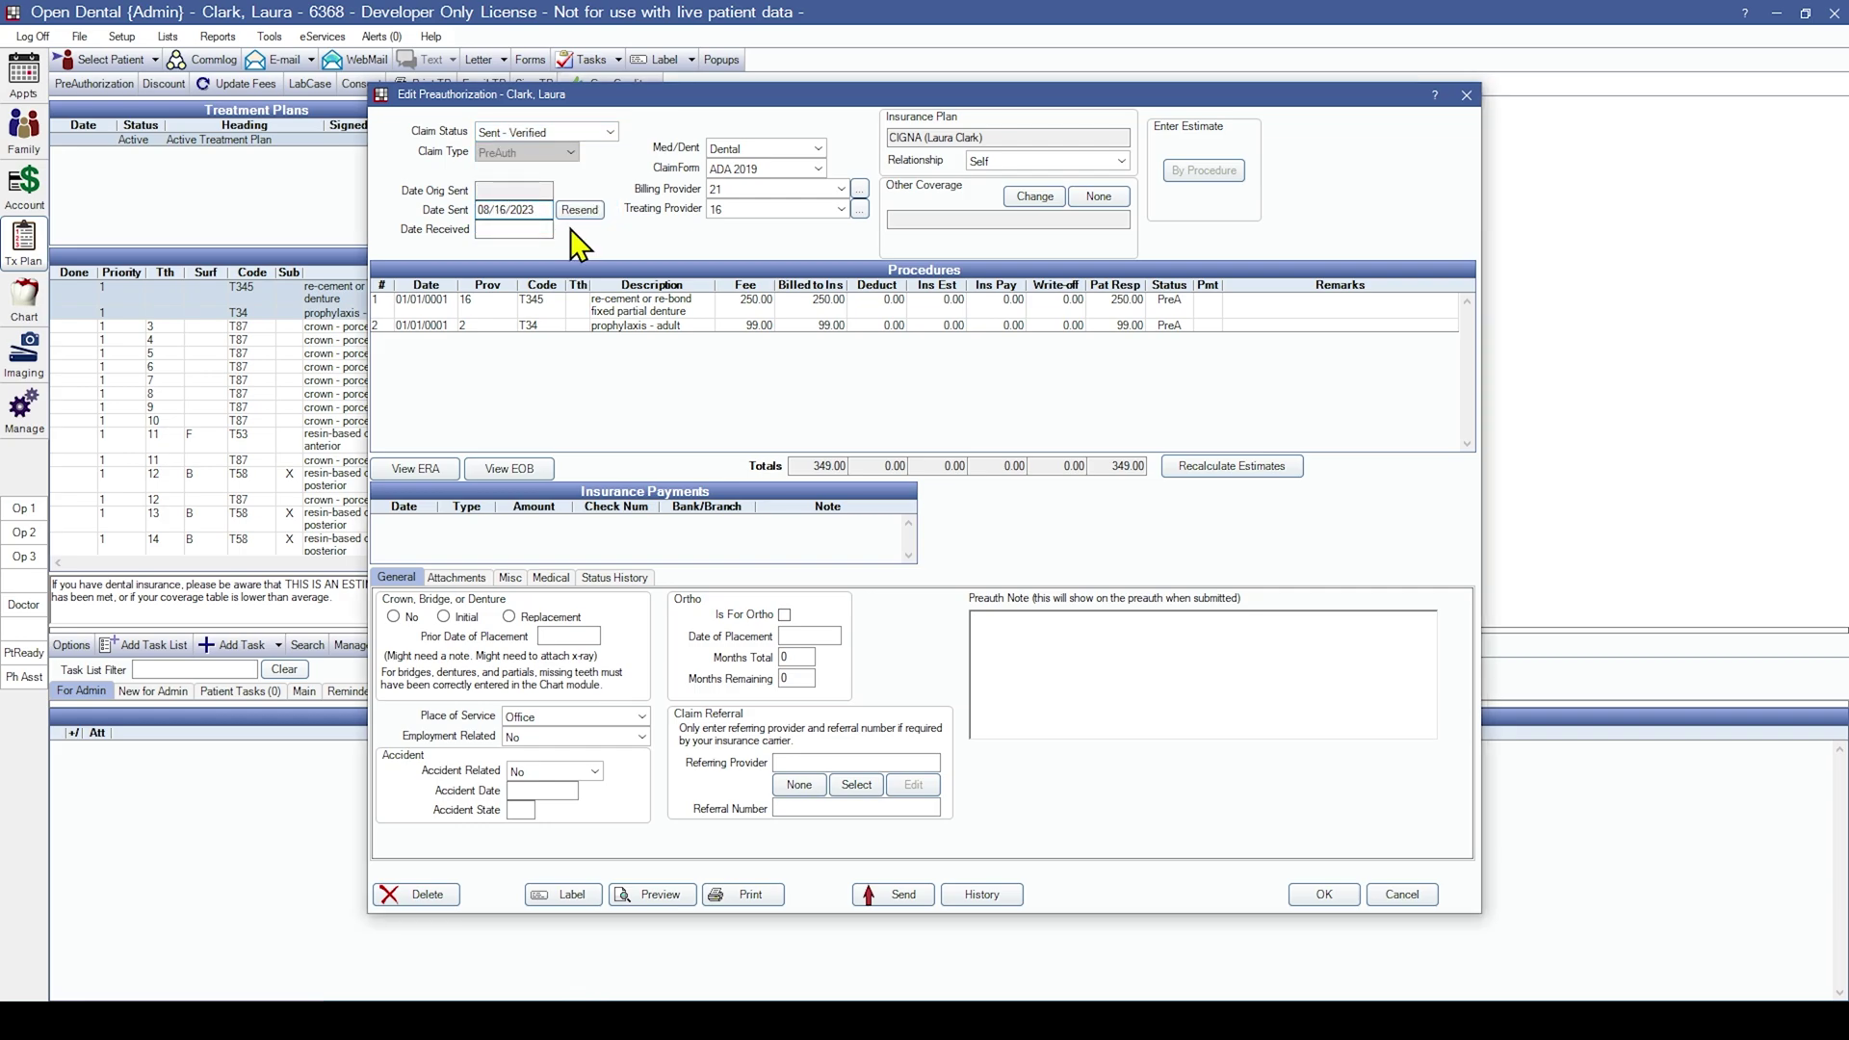
pyautogui.press('BackSpace')
pyautogui.write('6')
pyautogui.press('BackSpace')
pyautogui.press('BackSpace')
pyautogui.write('20')
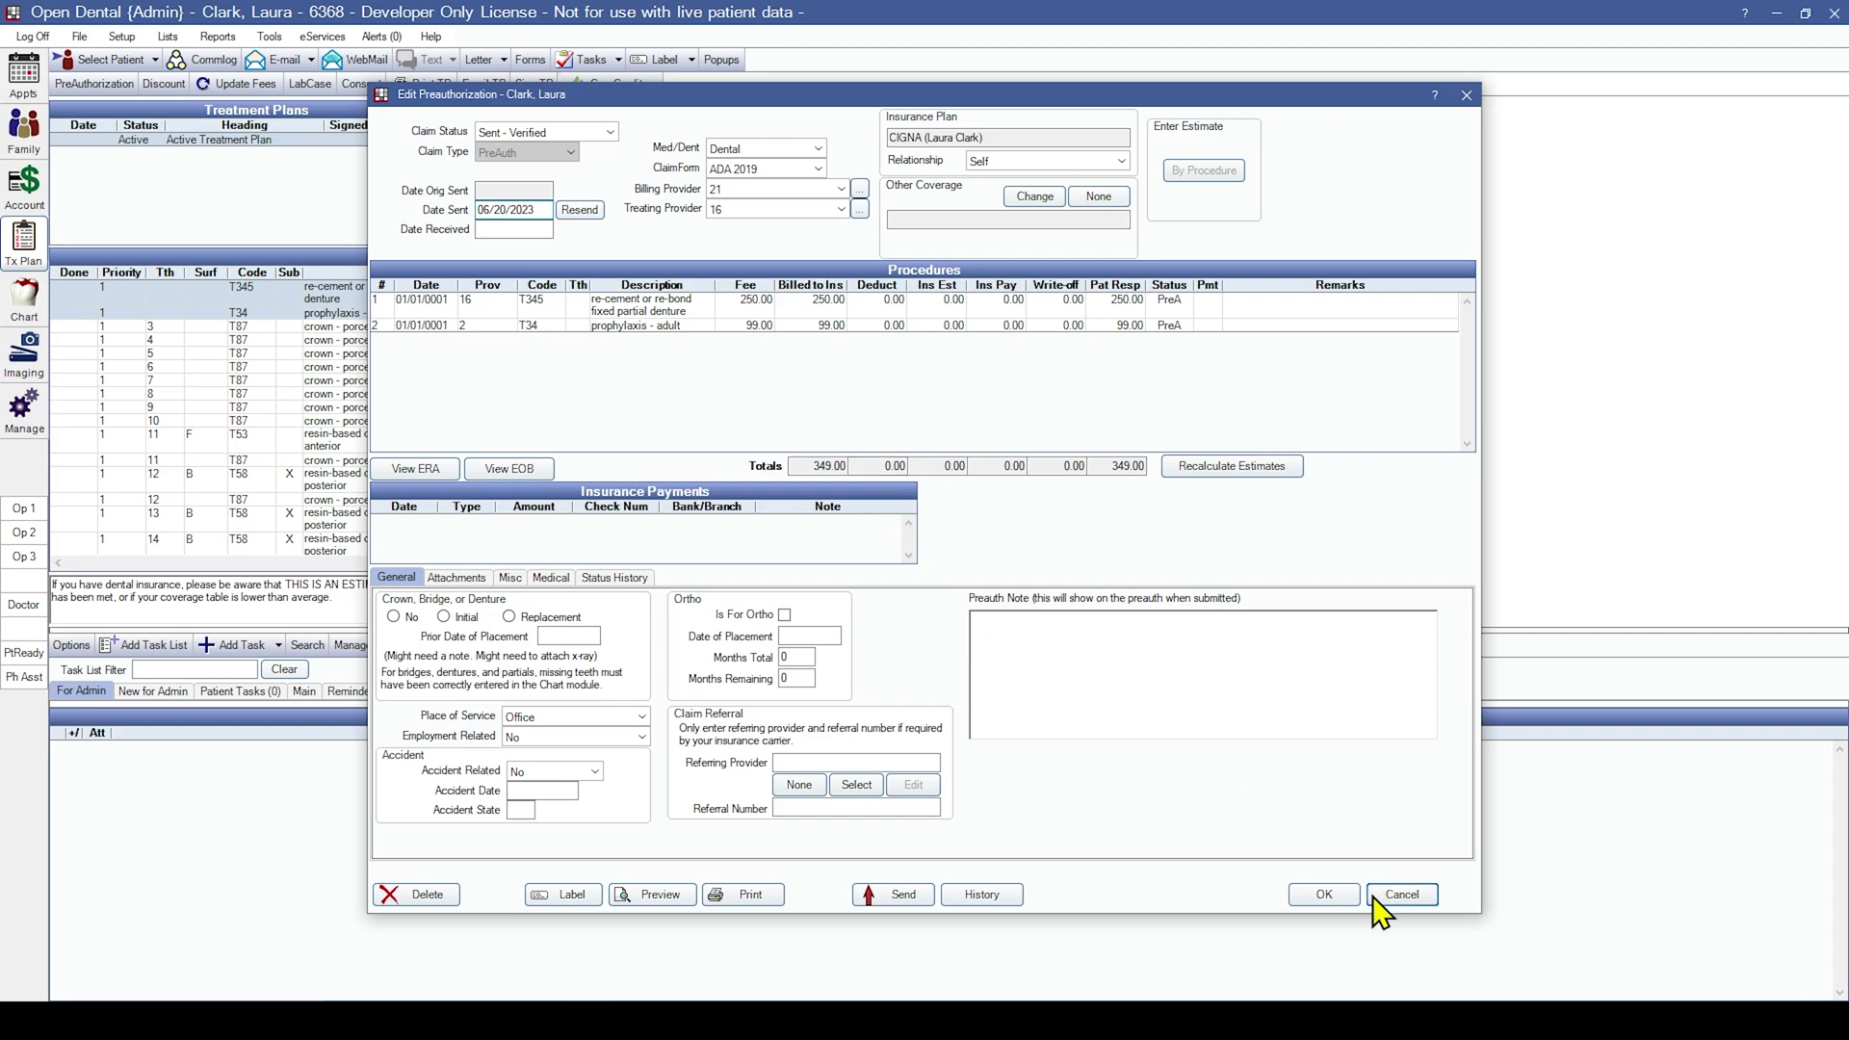
pyautogui.click(1332, 895)
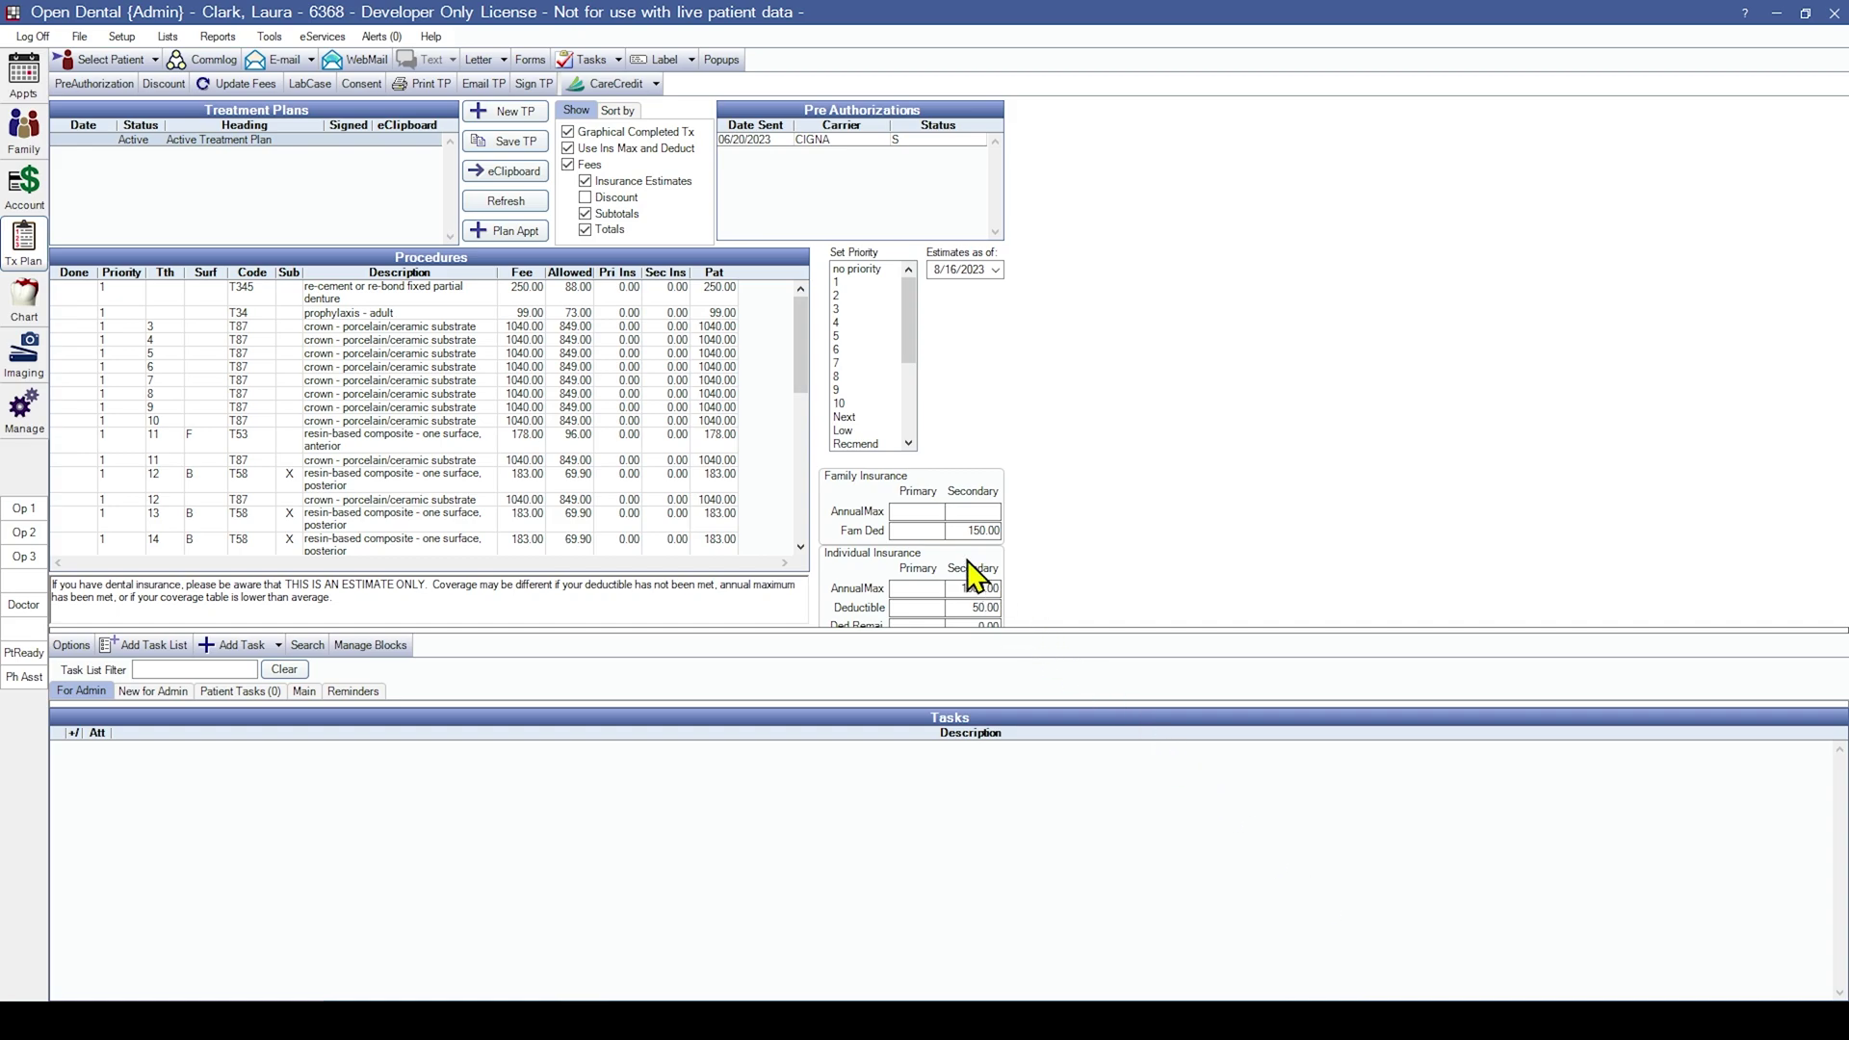
# Review the saved CIGNA preauthorization and its attached procedures, and return to the patient's account ledger.
pyautogui.click(855, 141)
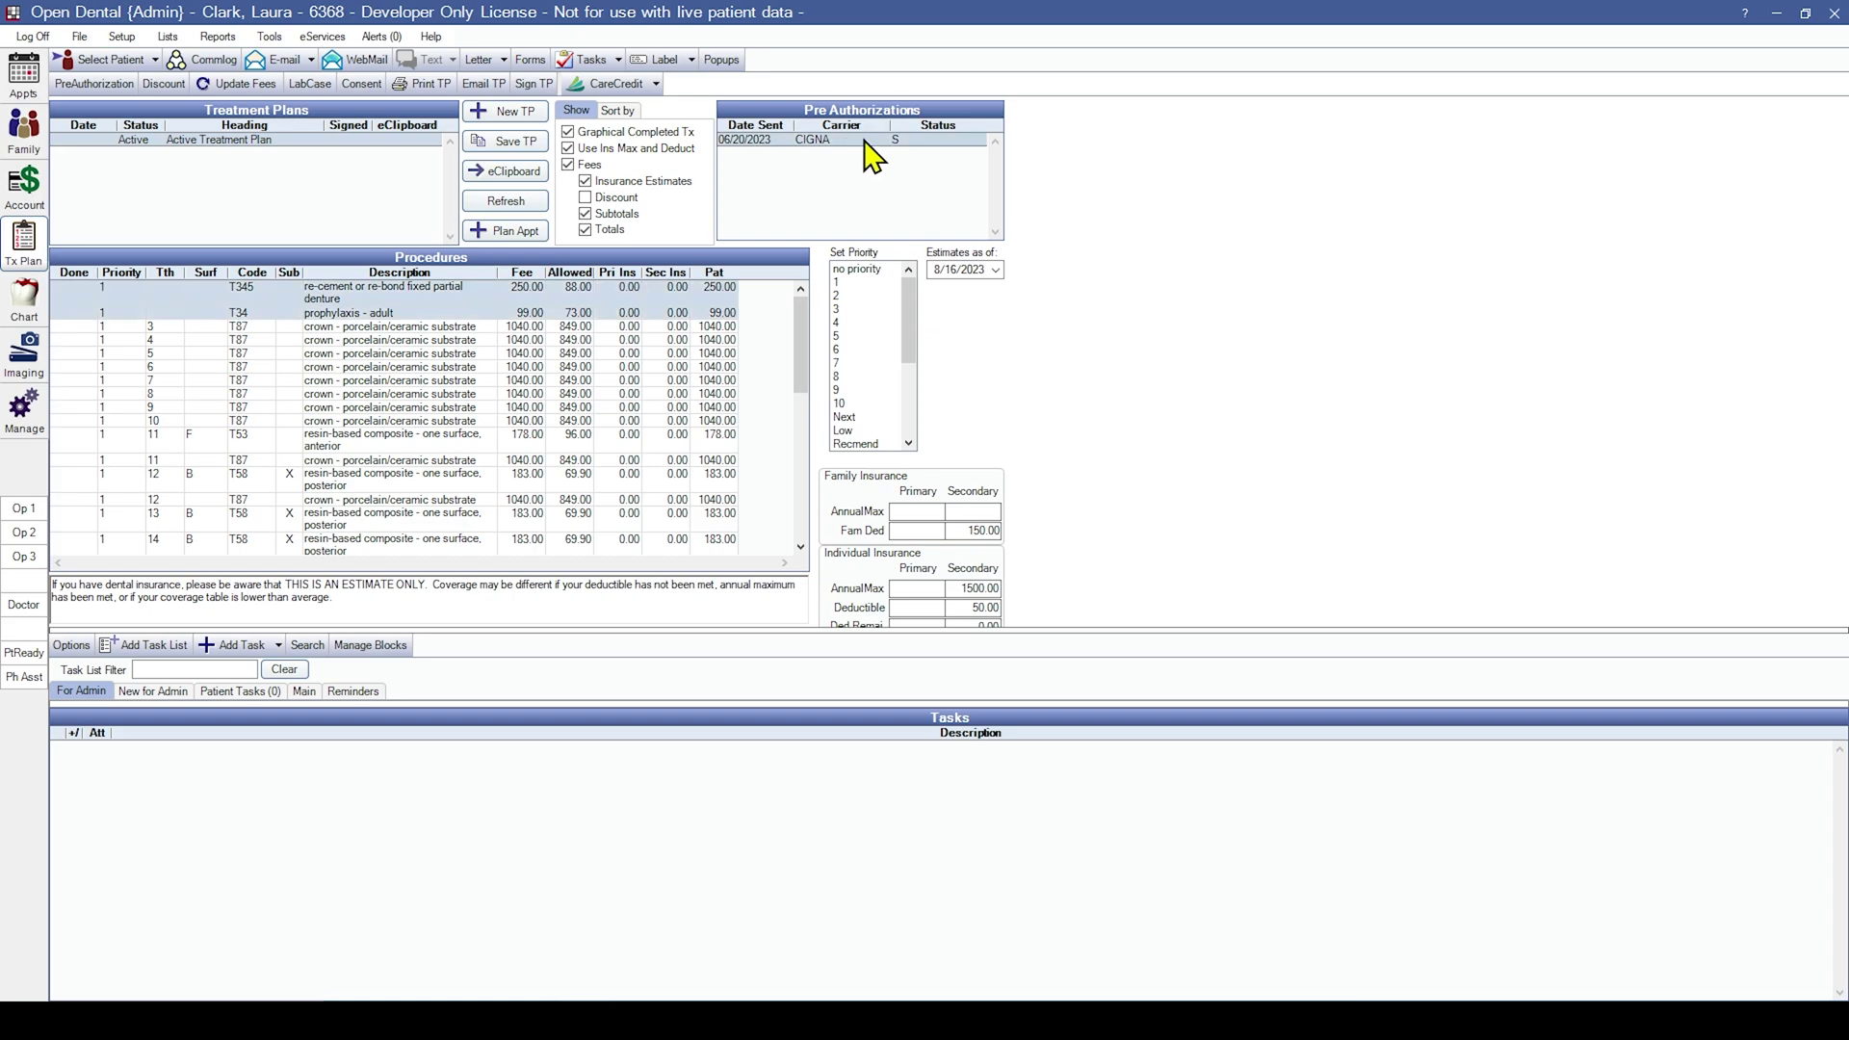
pyautogui.doubleClick(865, 141)
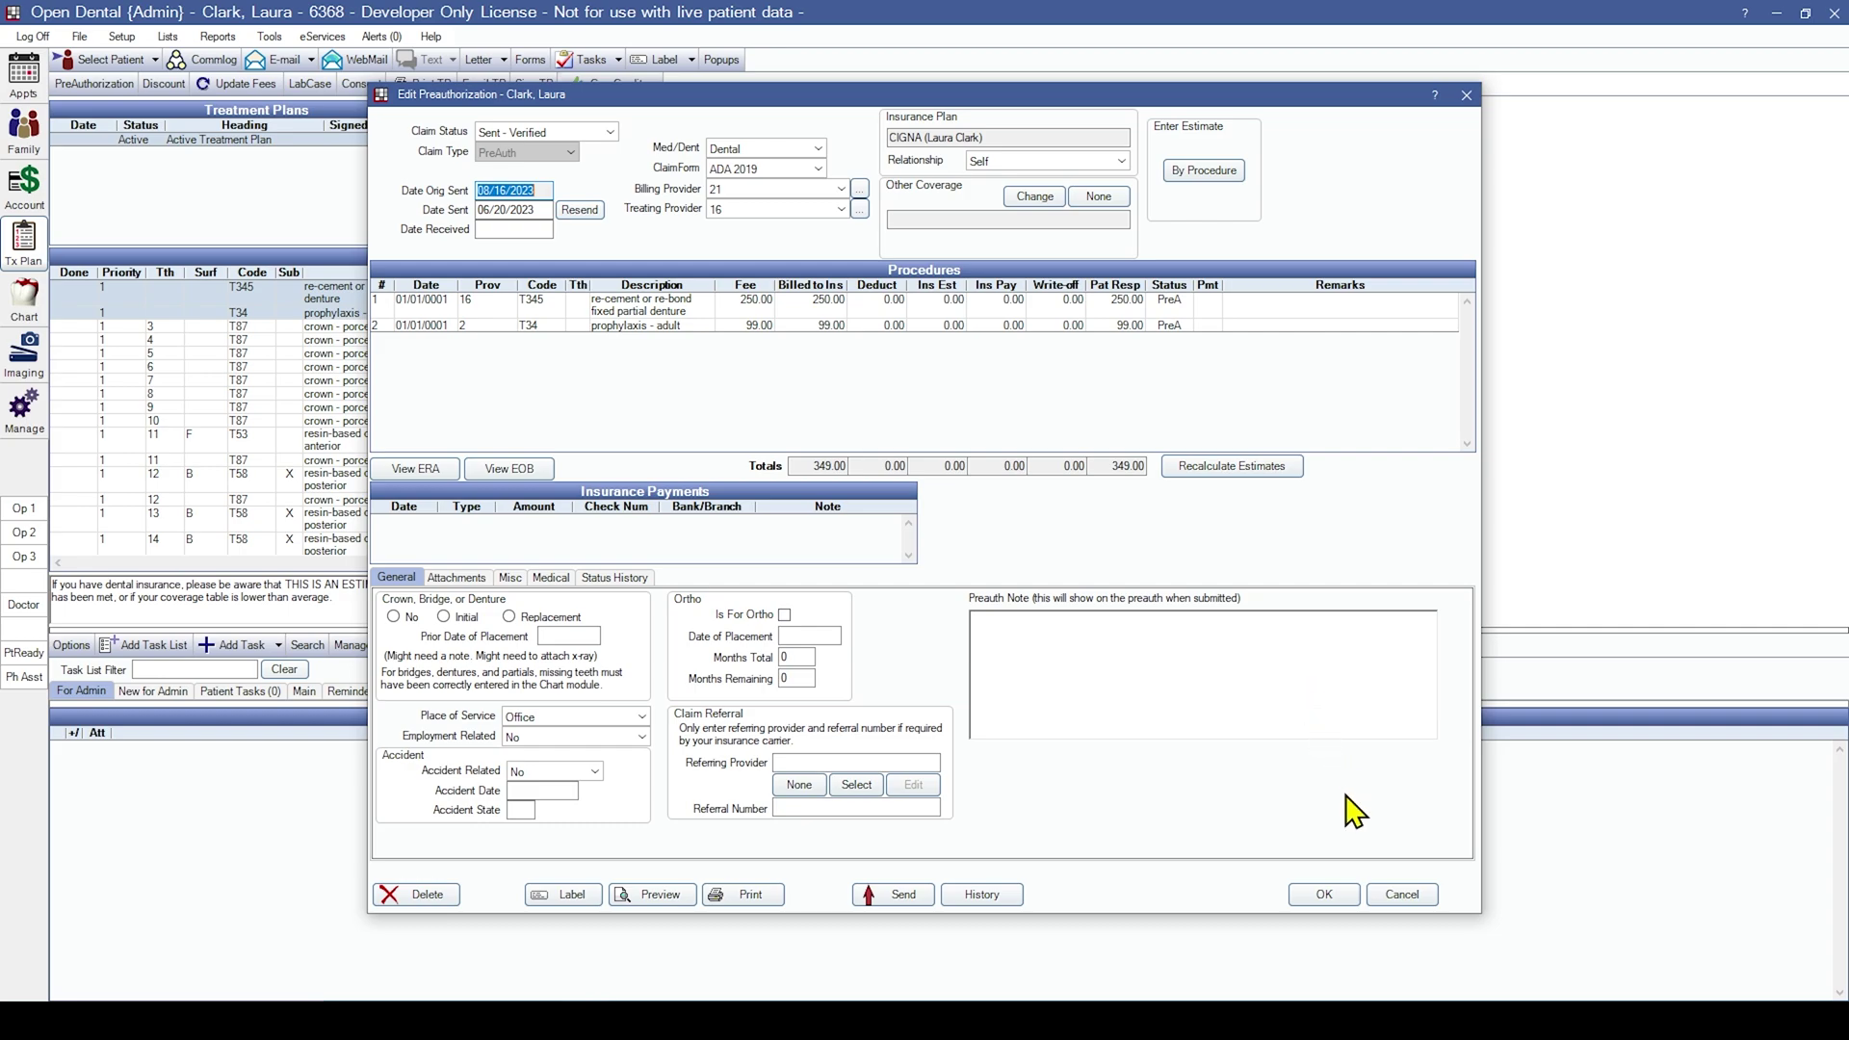
pyautogui.click(1316, 895)
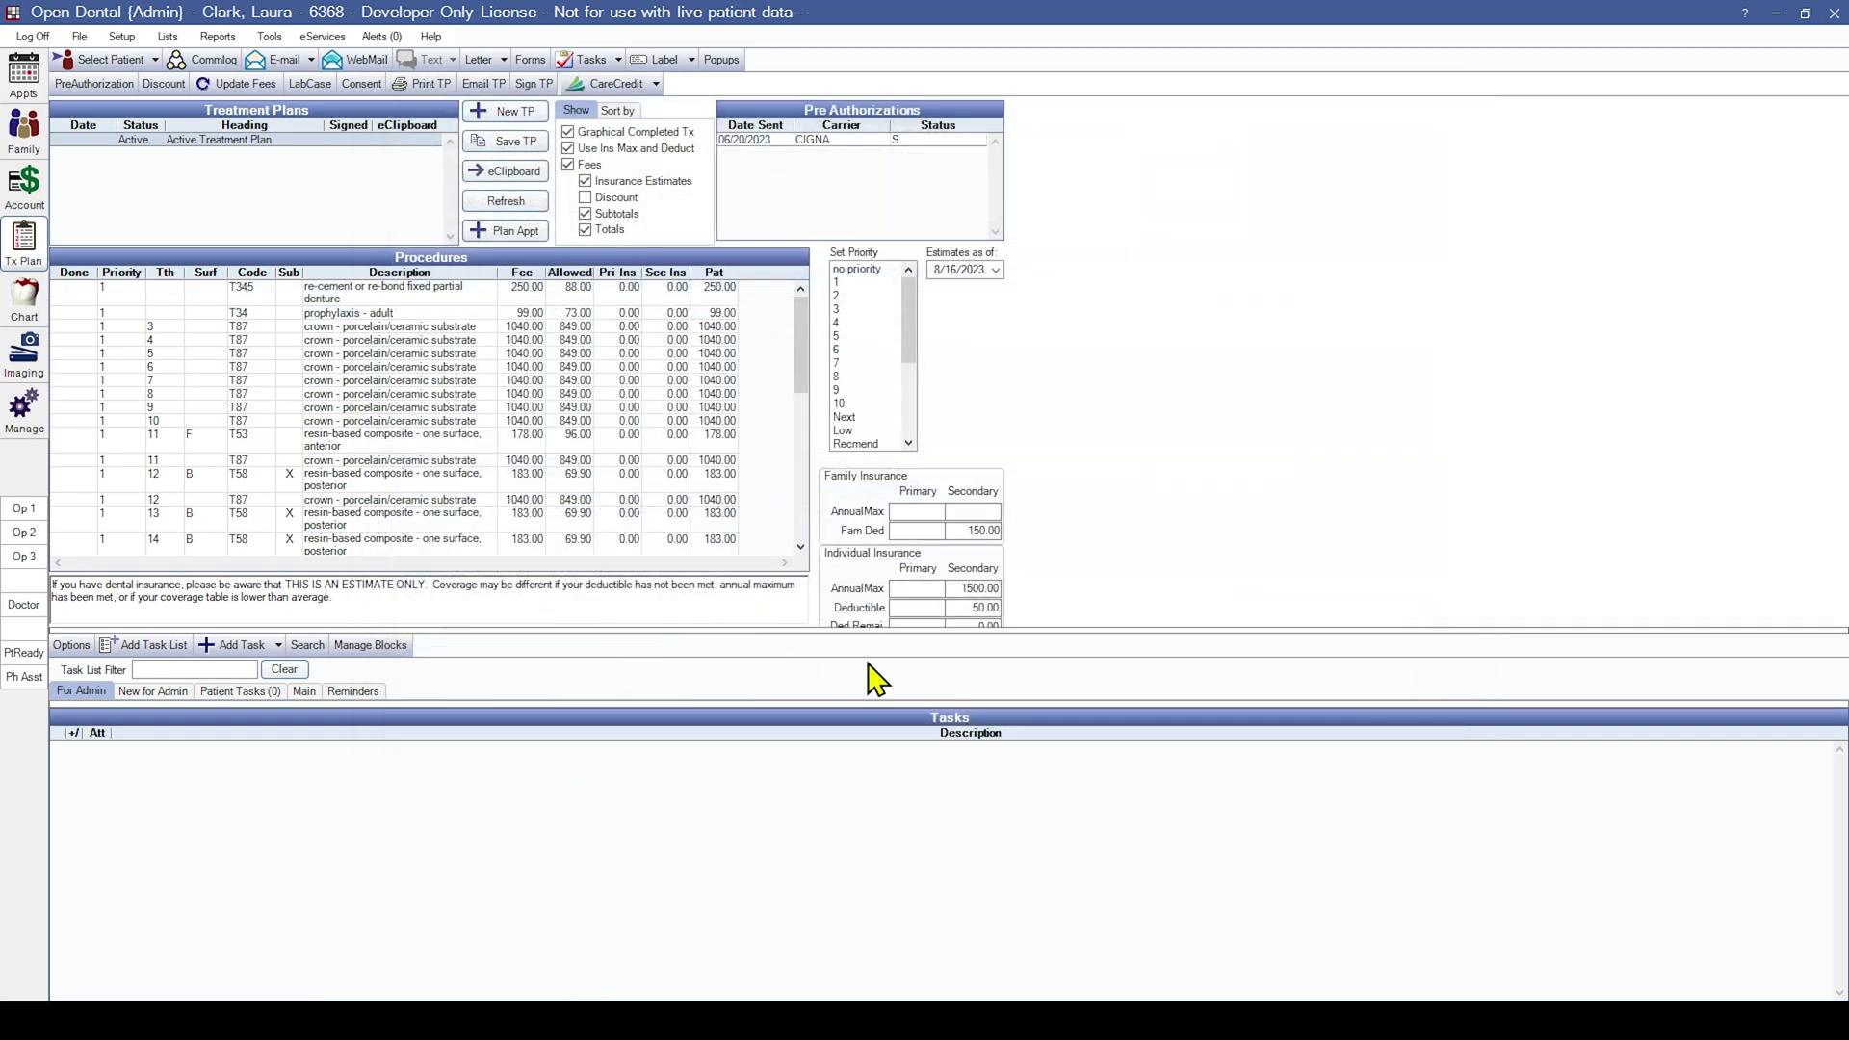
pyautogui.click(38, 189)
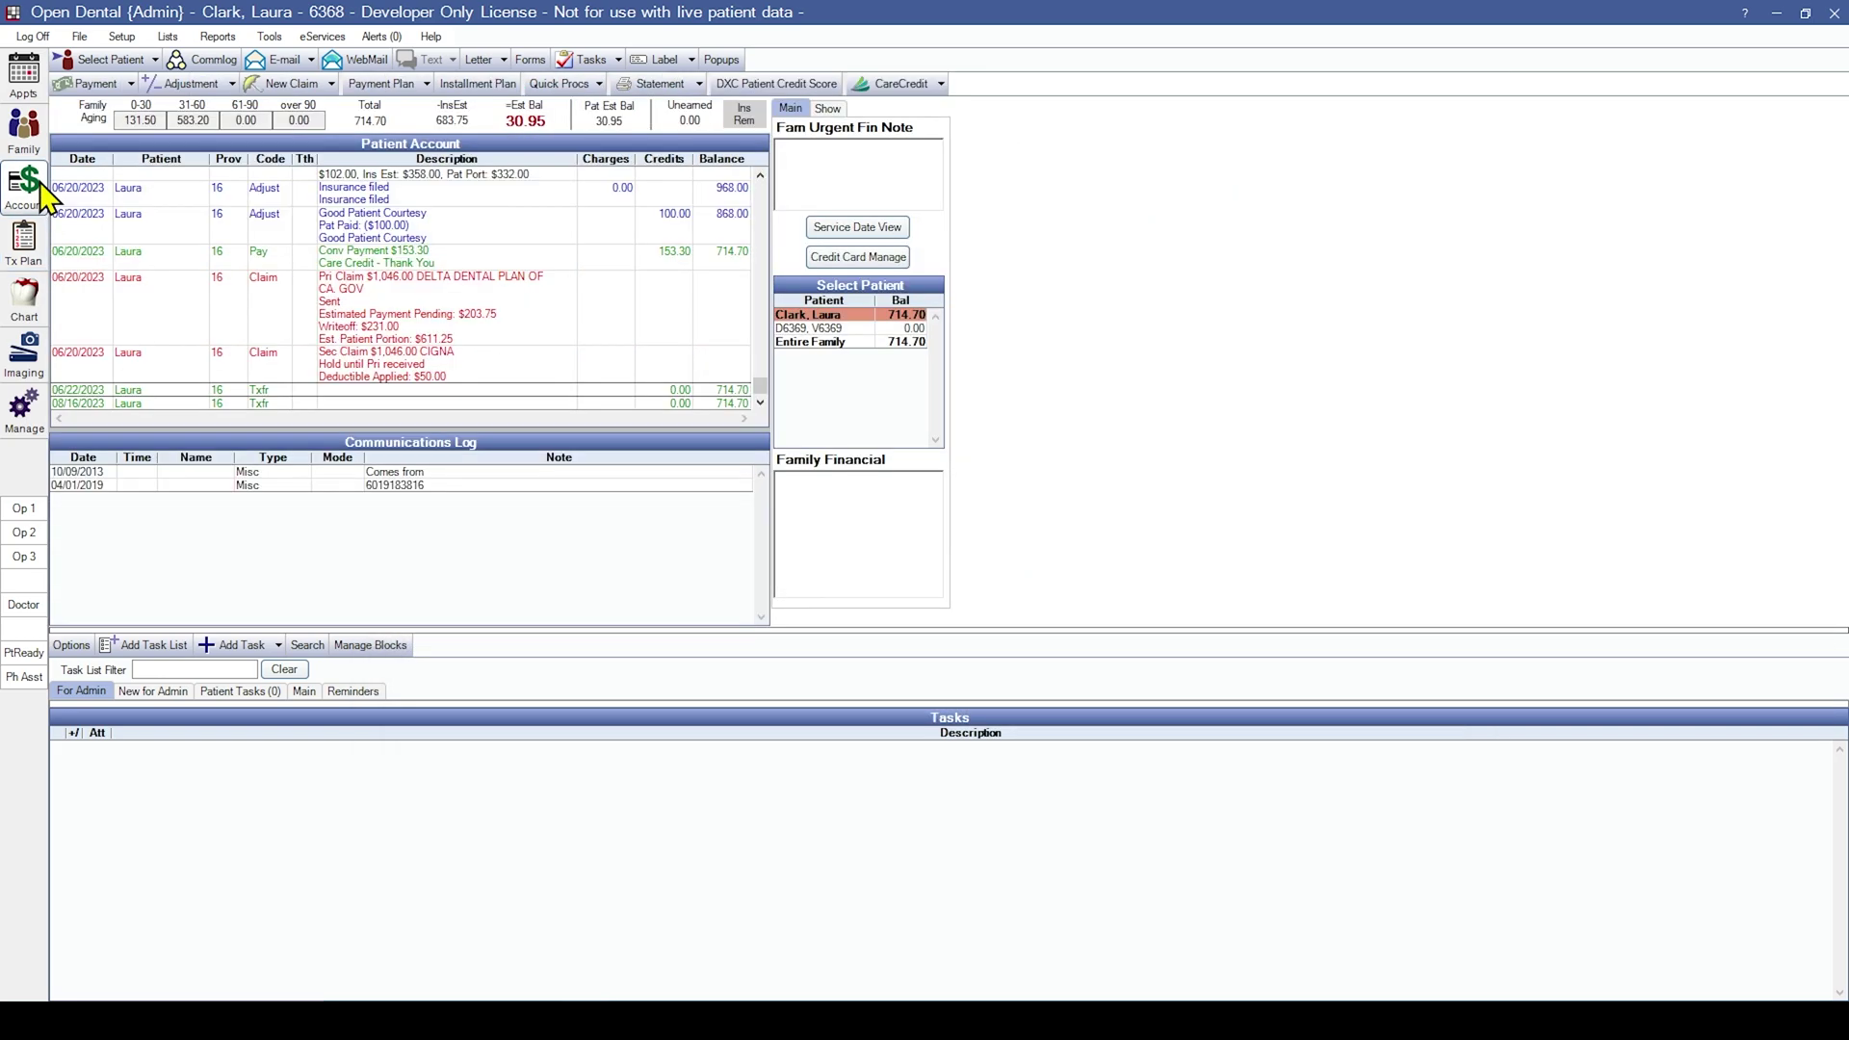